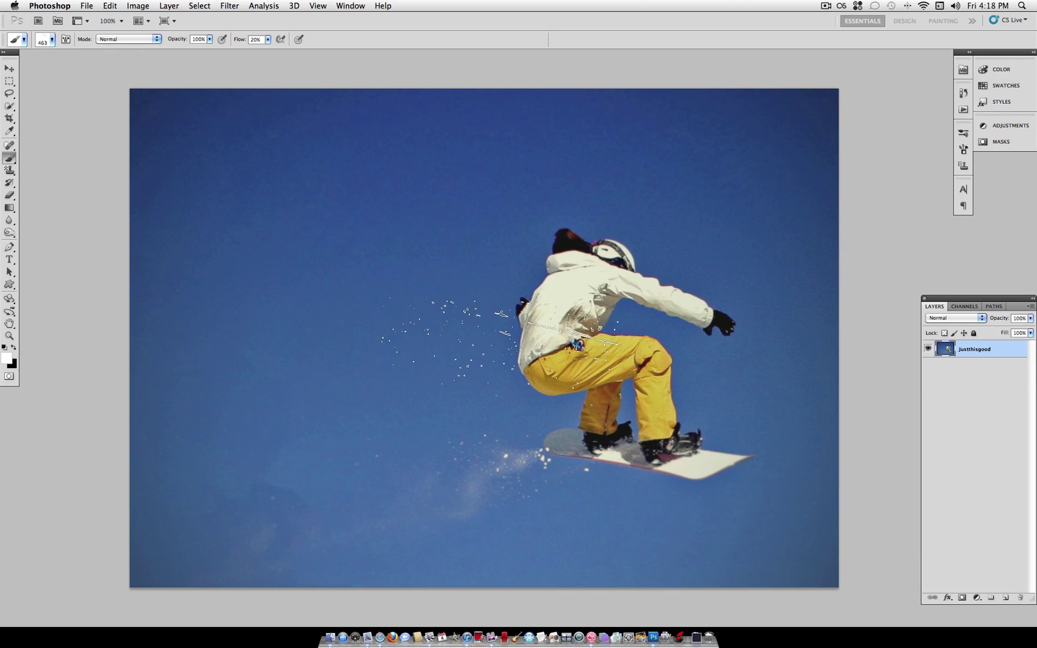
left_click_drag(503, 342, 249, 259)
left_click_drag(249, 259, 439, 306)
key("super+d")
left_click(52, 40)
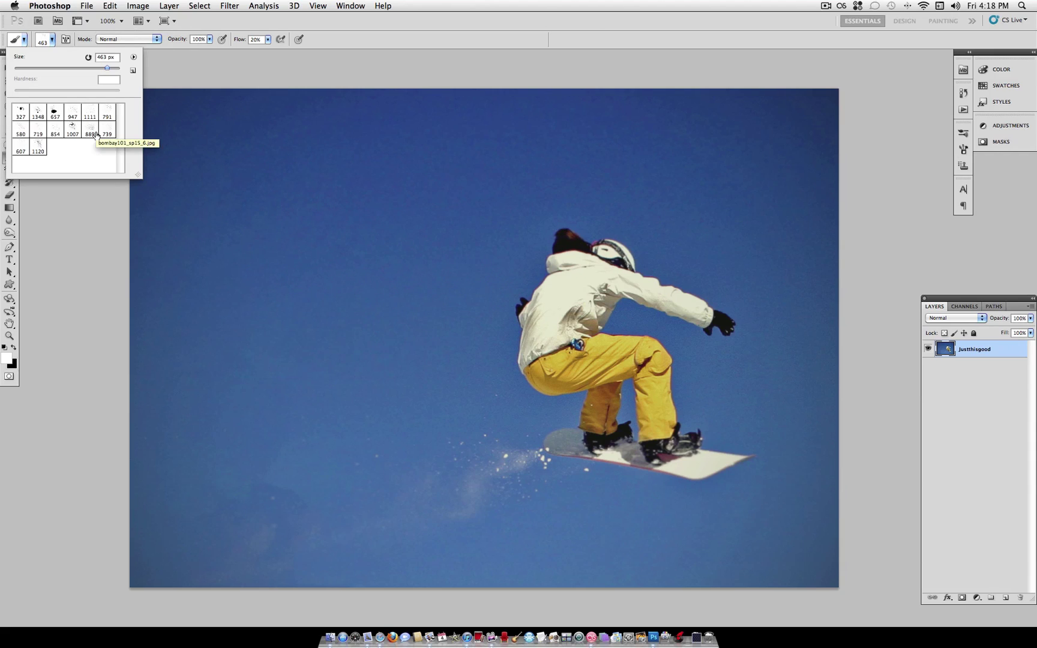
left_click(53, 41)
With the Brush tool active, replace the current brush set with bombay101_sp15_brushes.abr from the Splatters 15 folder.
left_click(10, 159)
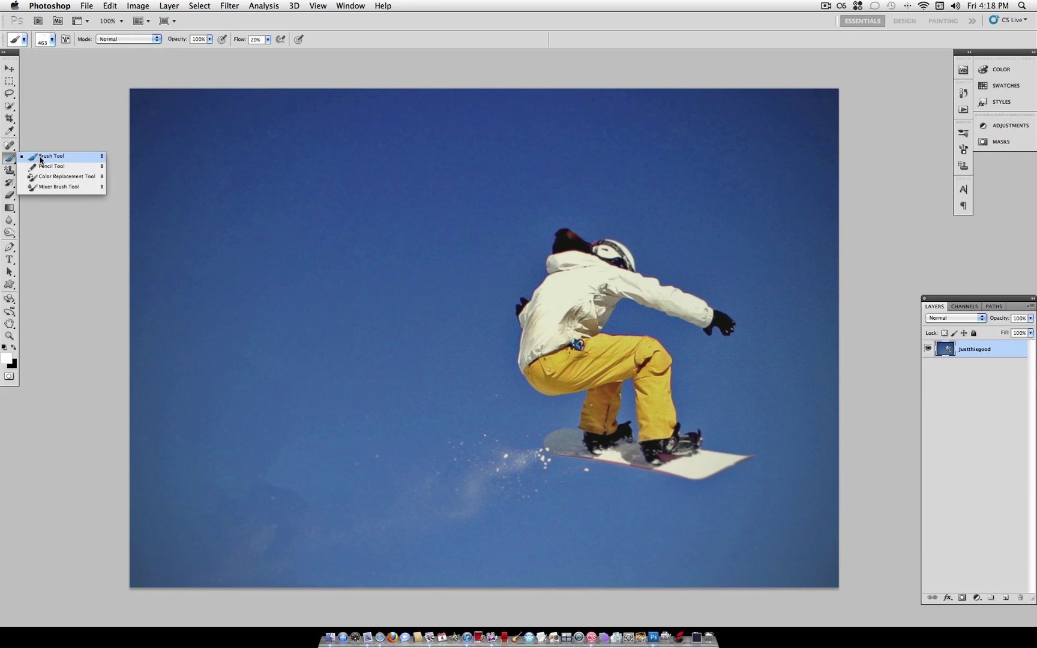
left_click(37, 157)
left_click(52, 40)
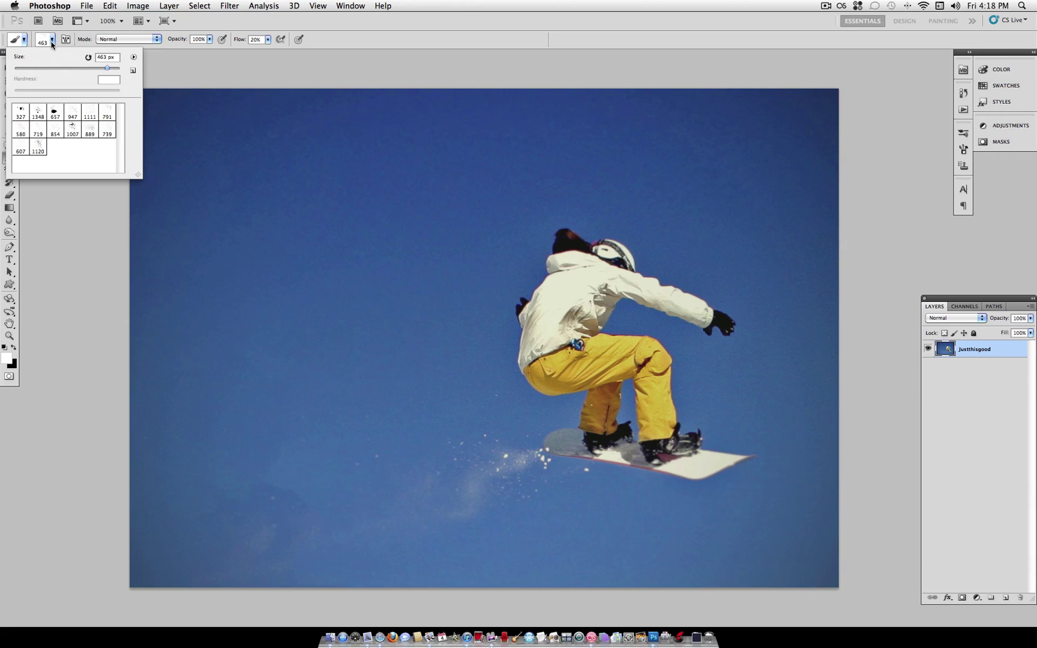
left_click(134, 58)
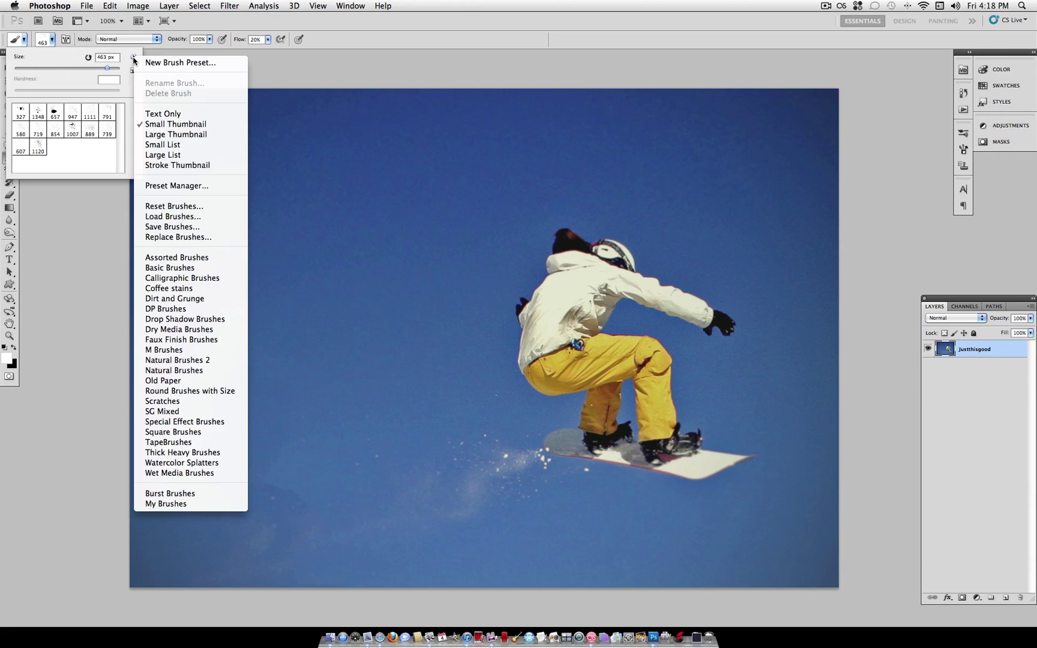
left_click(181, 238)
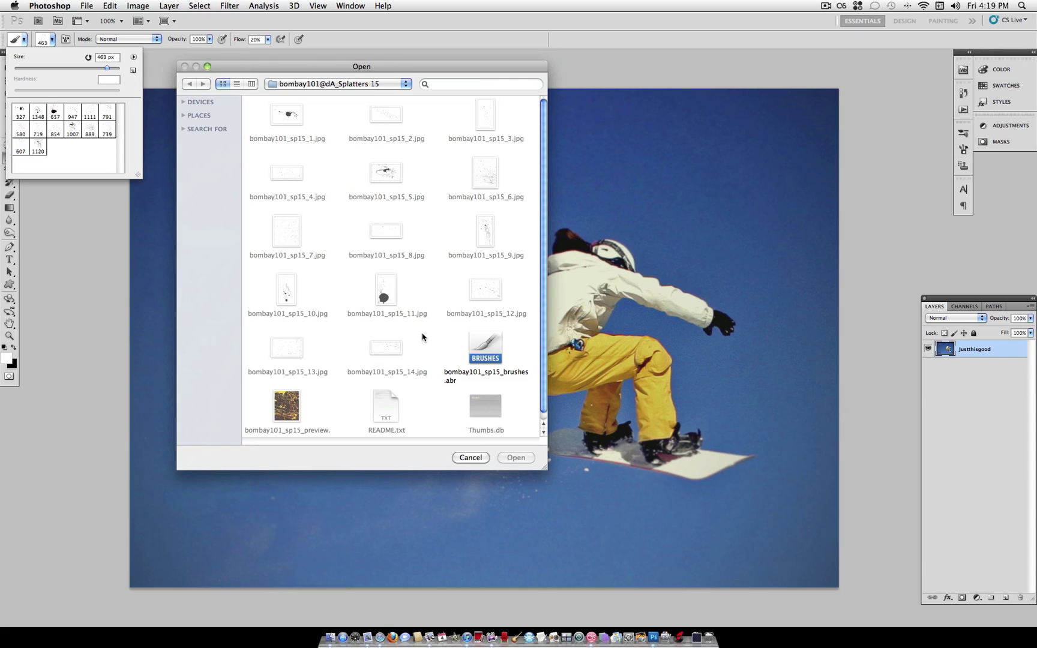
left_click(483, 349)
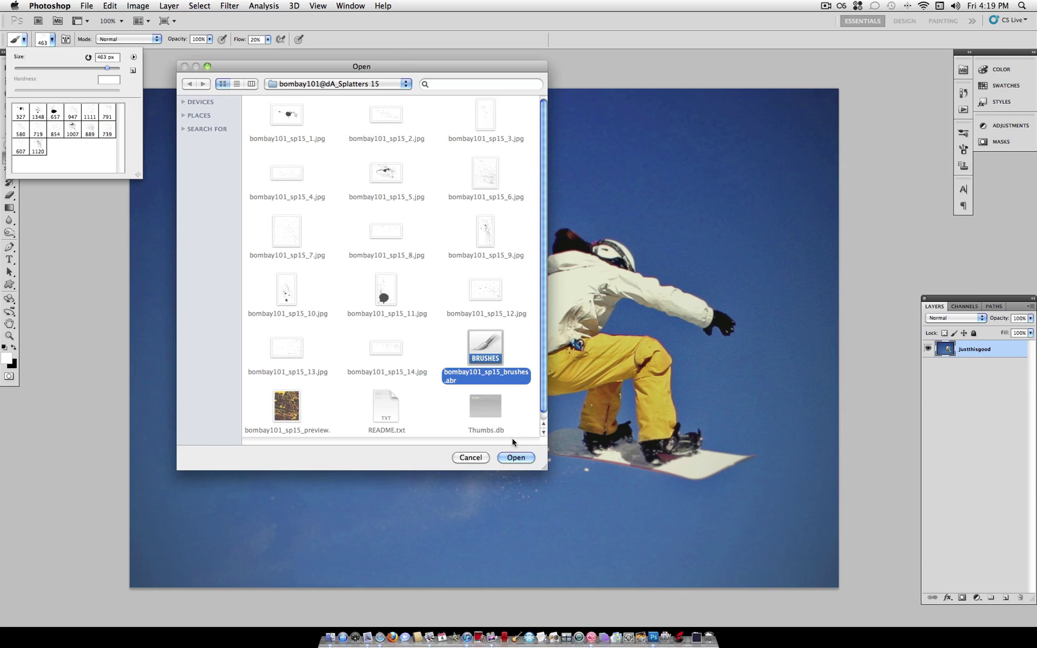
left_click(514, 456)
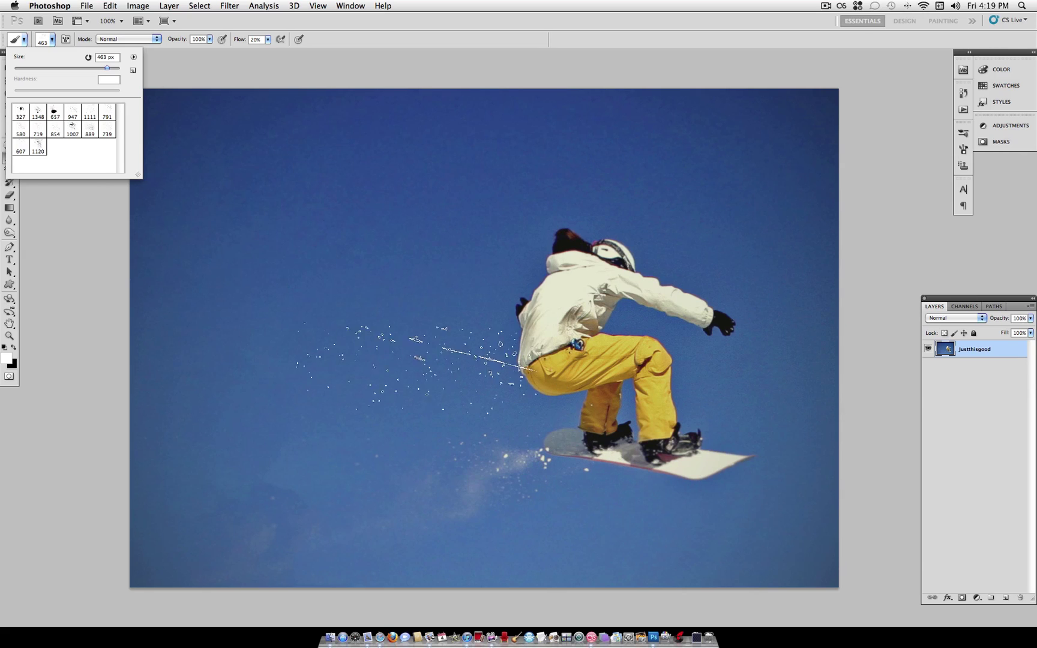
Choose the 327 px splatter brush and create a new empty layer with the default settings above the photo.
left_click(20, 112)
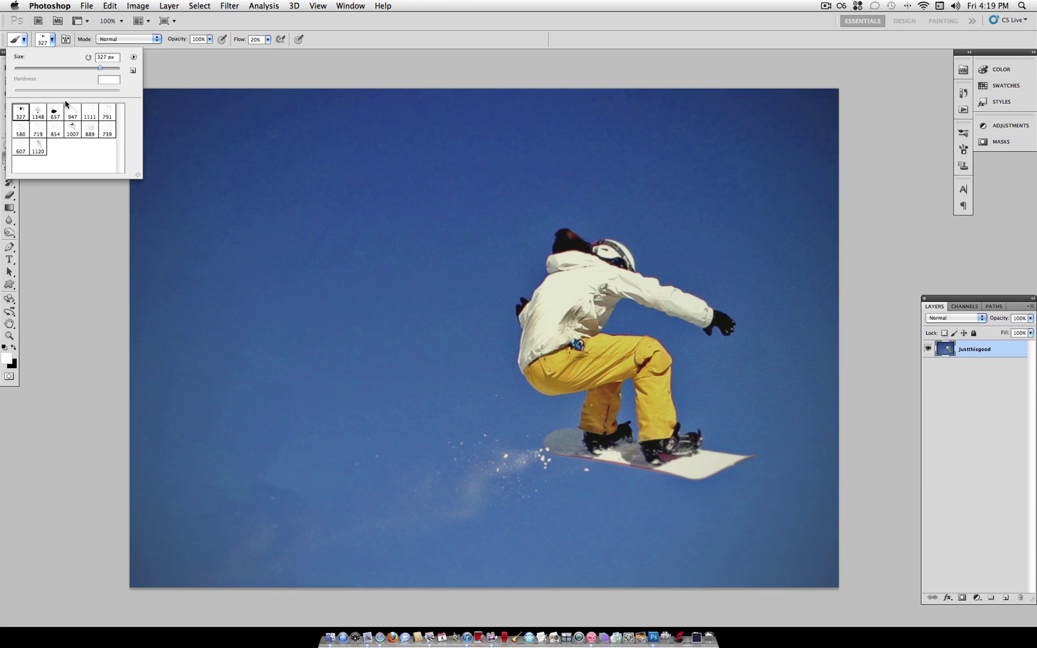
left_click(51, 39)
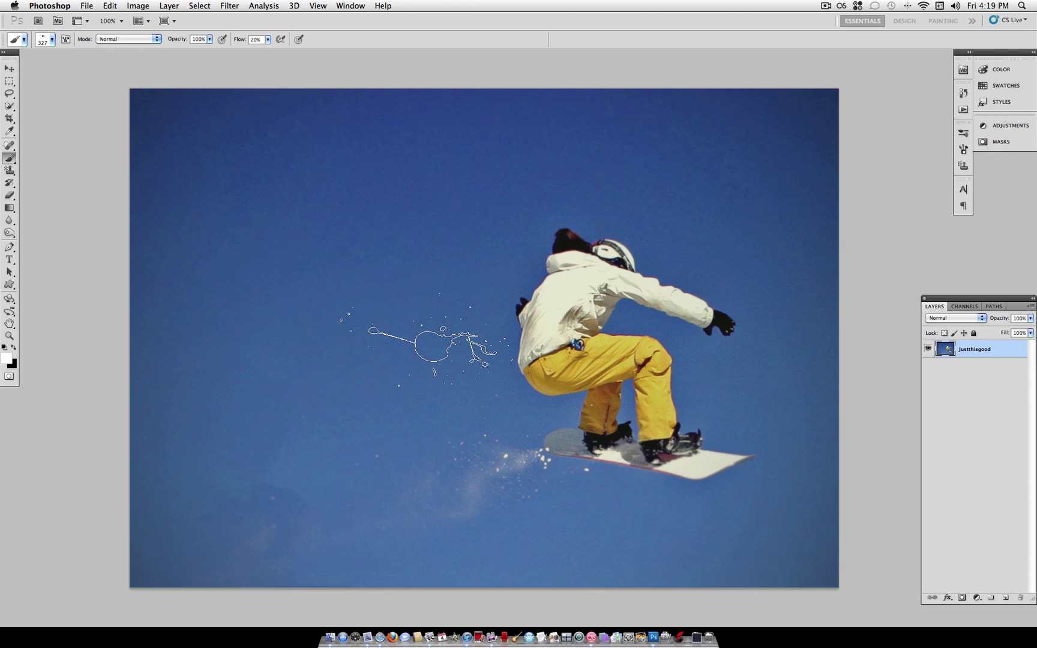
key("super+shift+n")
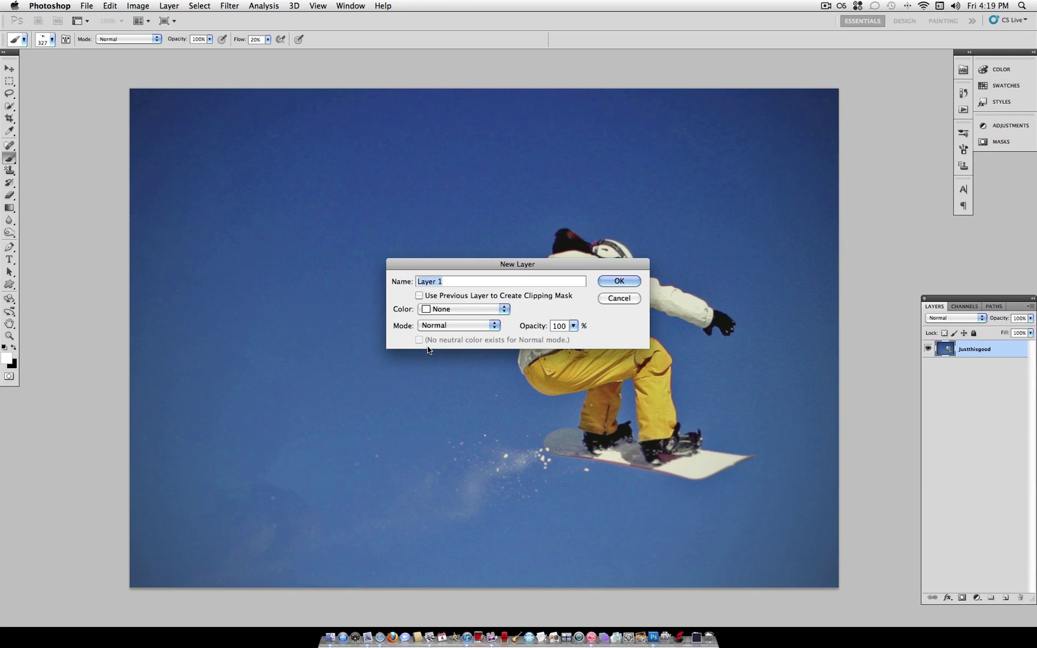
key("Return")
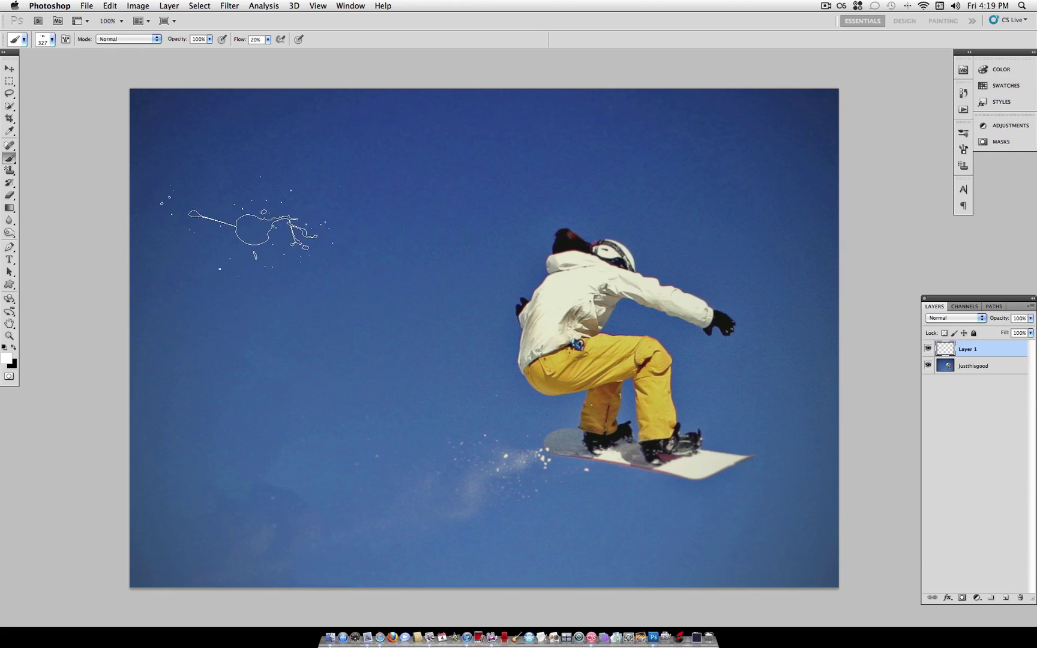
Try stamping the 327 px splatter brush at the snowboarder's back, and undo the stamp.
left_click(52, 39)
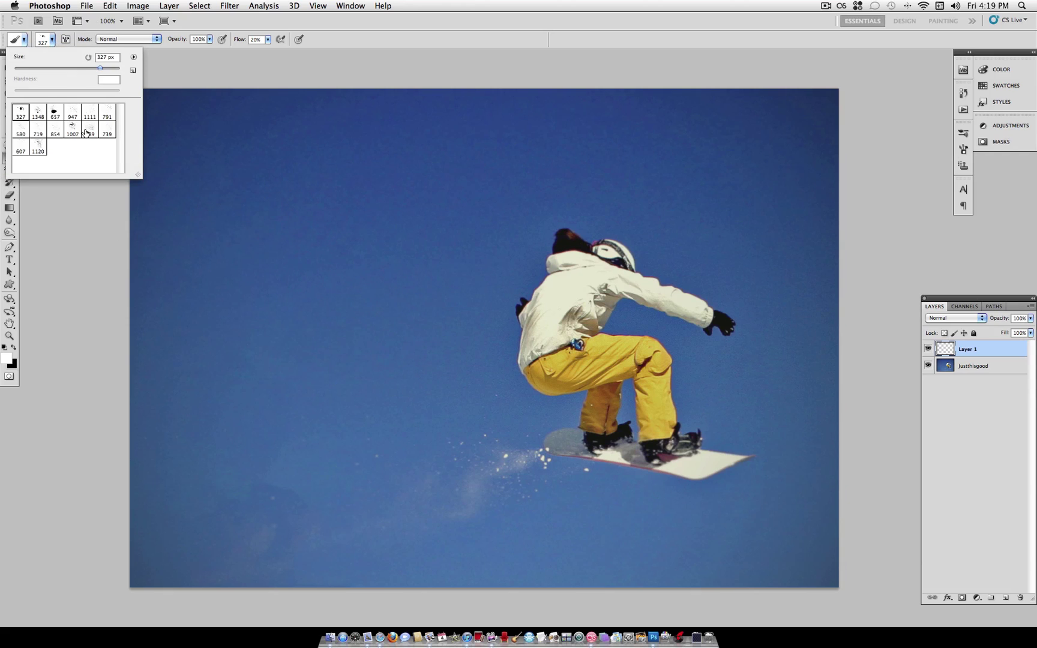
left_click(39, 114)
left_click(20, 112)
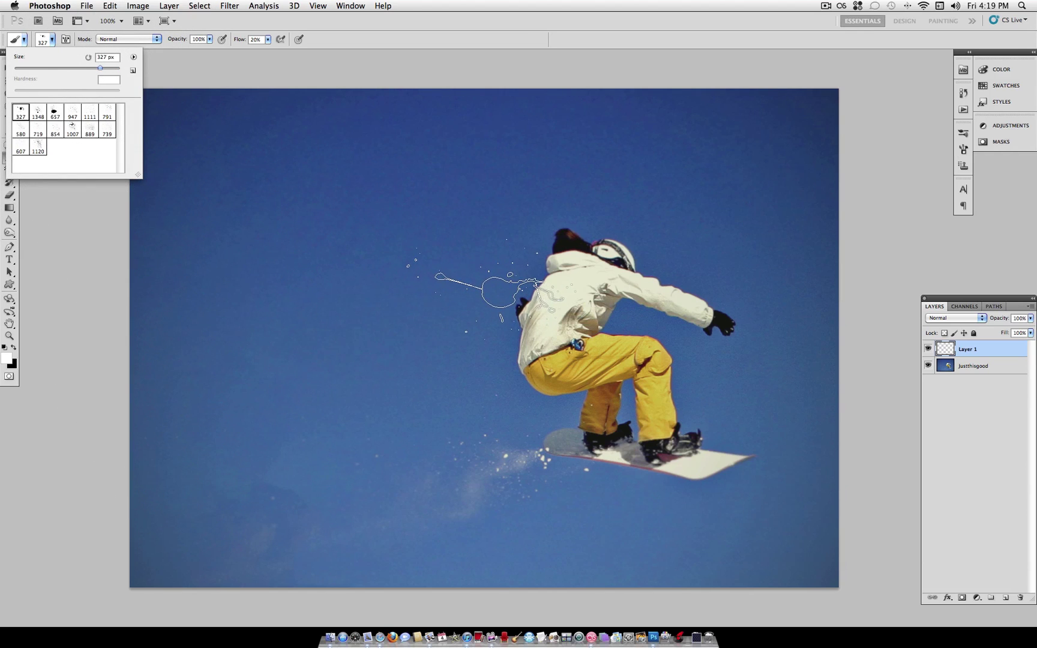
left_click(484, 287)
left_click(485, 287)
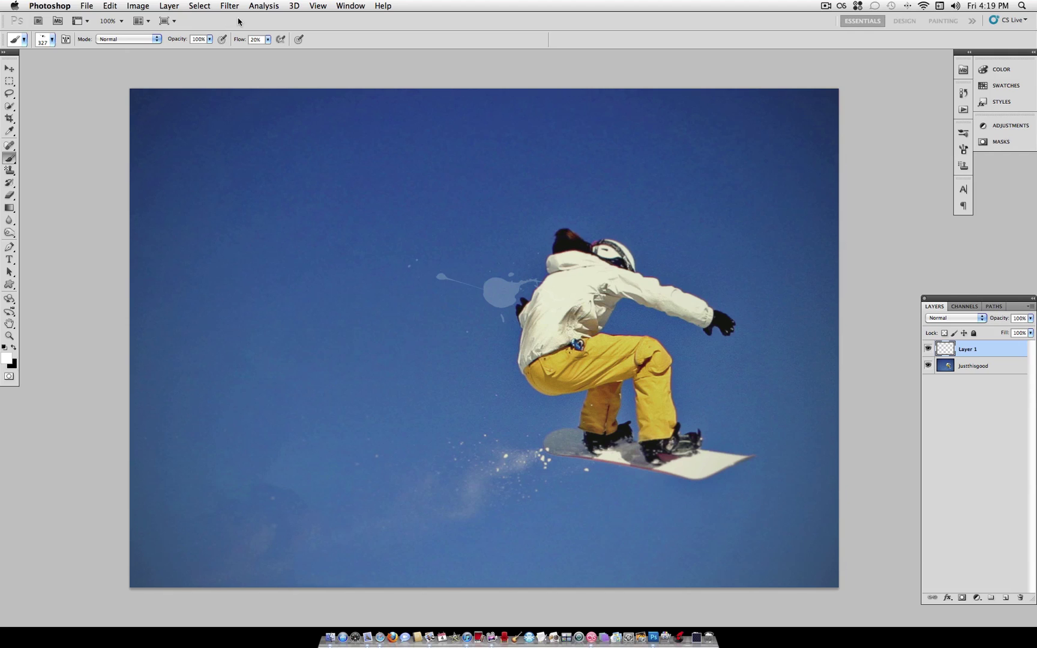
key("super+z")
Set the brush flow to 100% and stamp the white 327 px splatter at the edge of the snowboarder's back.
left_click(268, 40)
left_click_drag(279, 51, 315, 52)
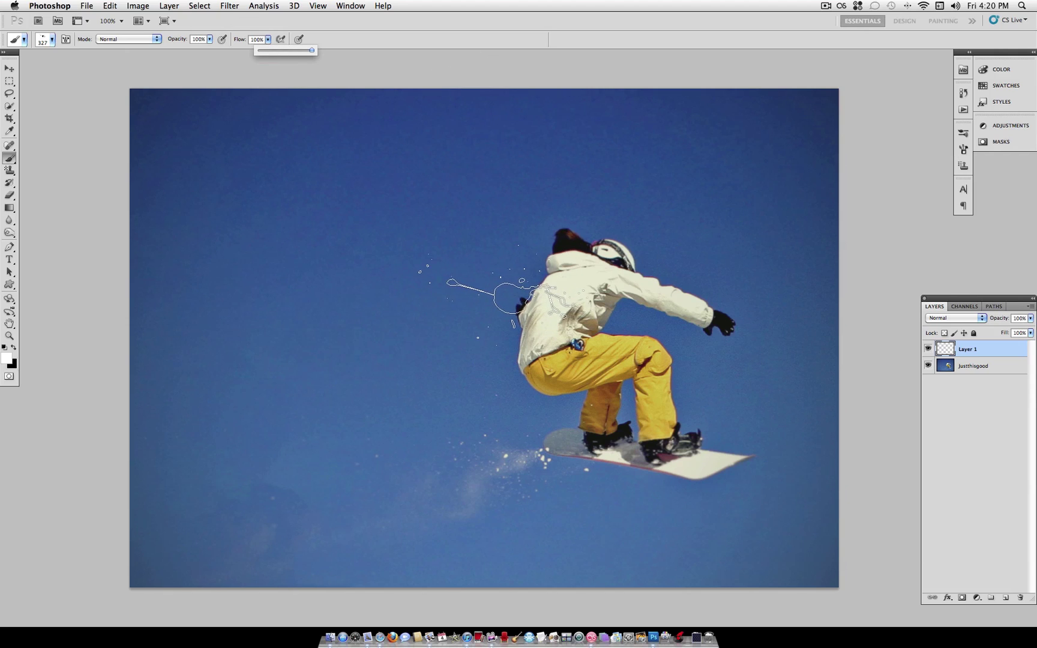
left_click(501, 296)
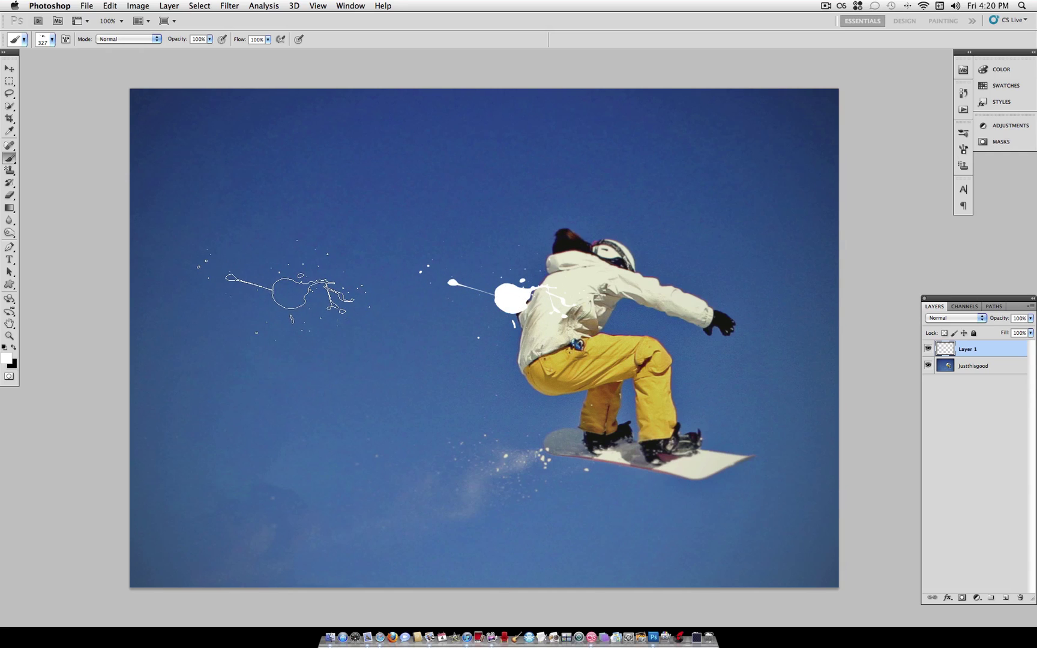
Choose the 1007 splatter brush, reduce it to 764 px and stamp it behind the snowboarder's back, overlapping the jacket.
left_click(47, 44)
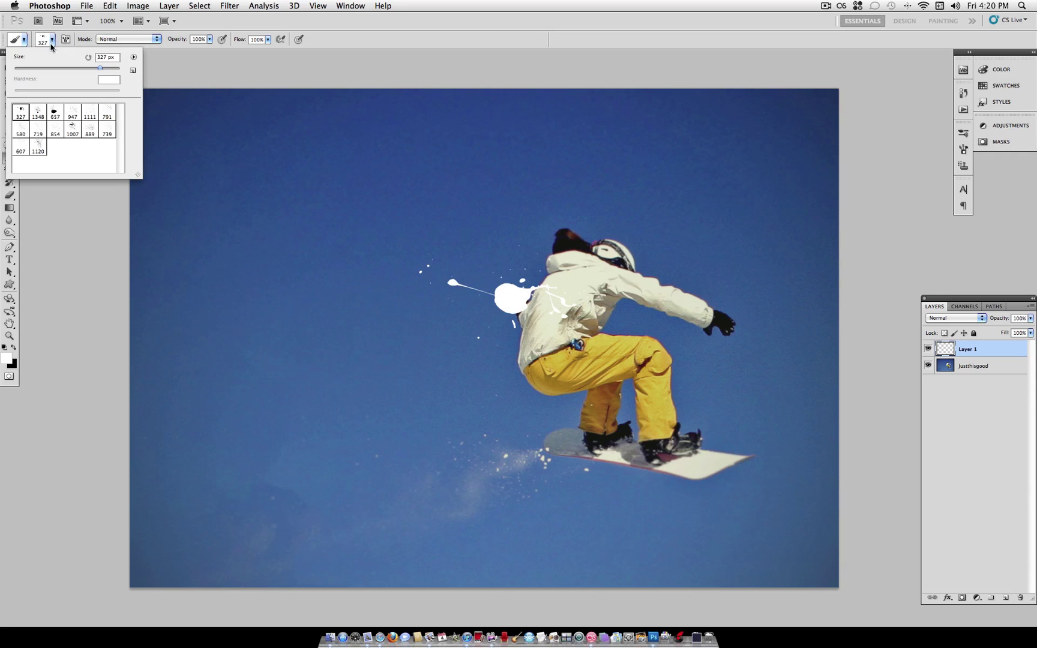
left_click(72, 129)
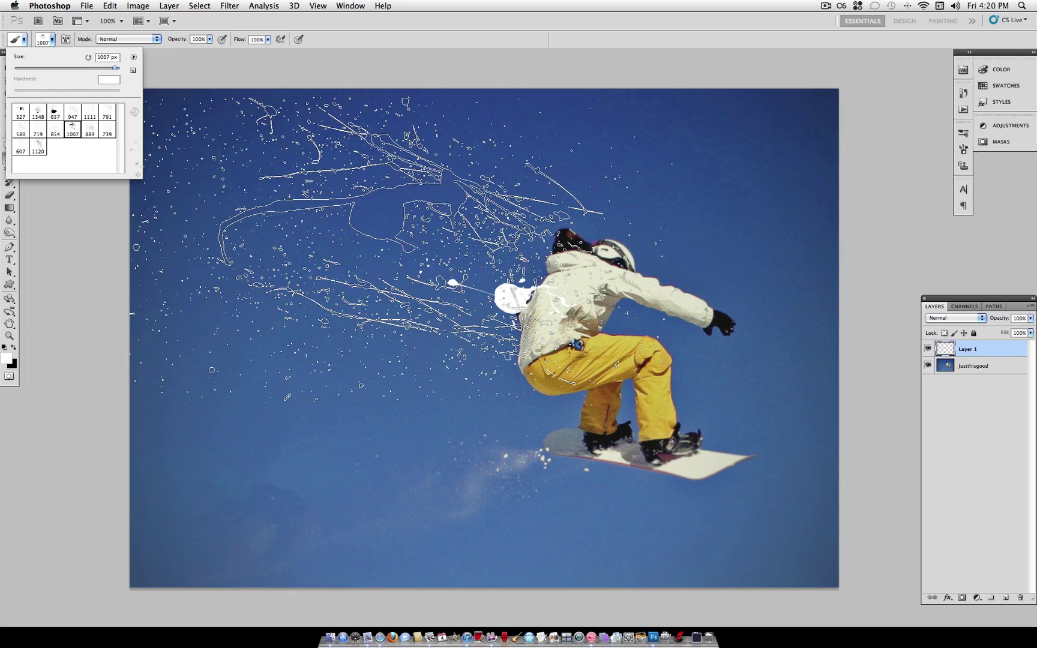
left_click(111, 69)
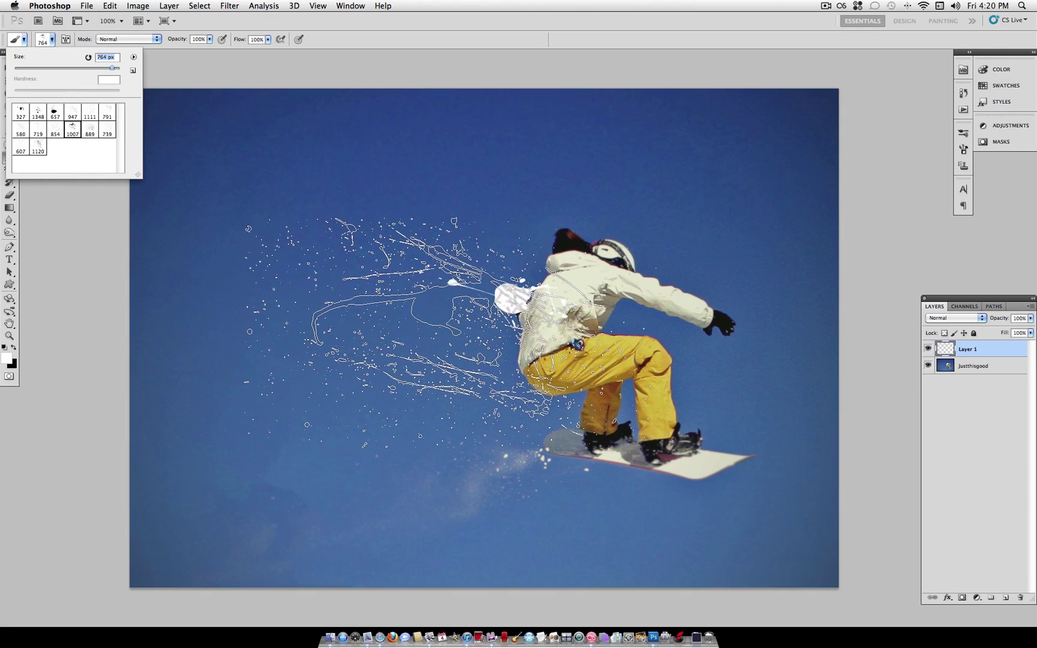
left_click(403, 331)
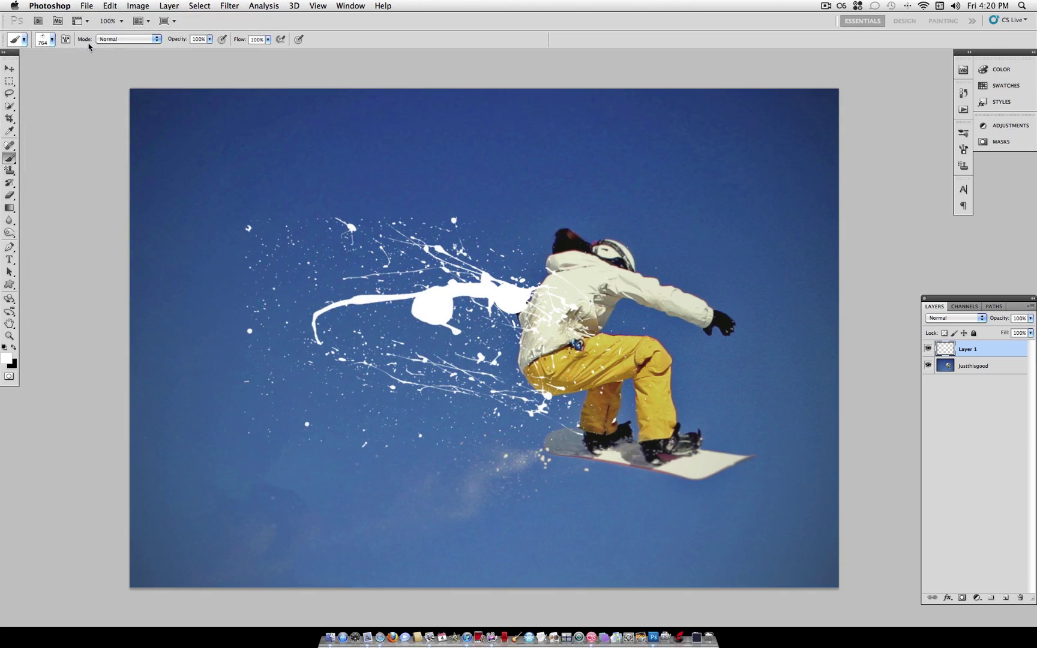
Choose the 580 px splatter brush and stamp it over the existing splatter behind the snowboarder.
left_click(53, 40)
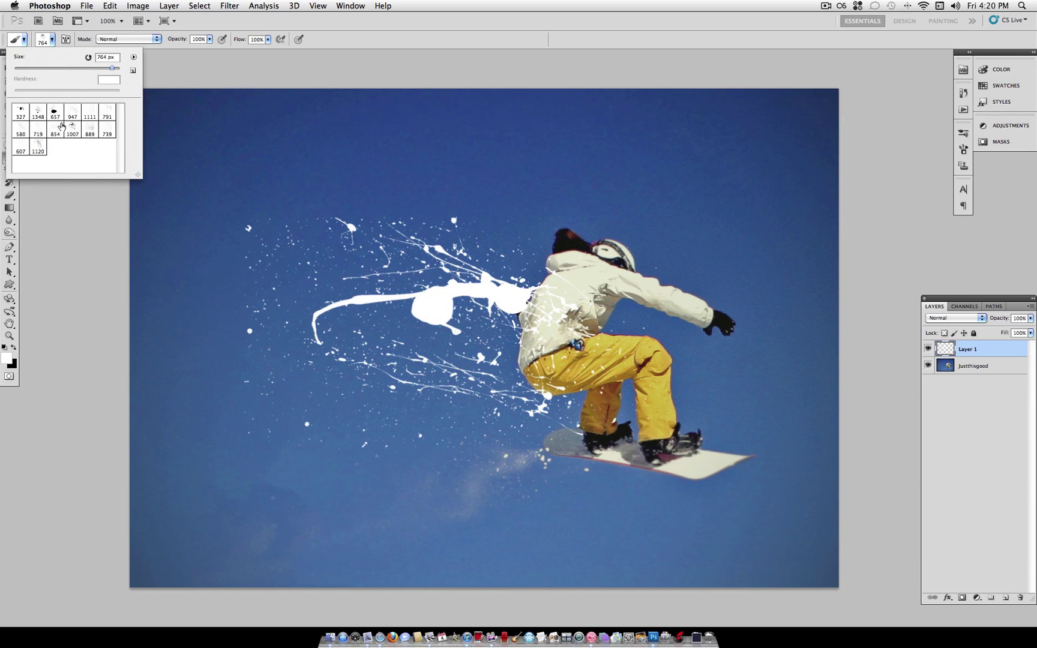
left_click(22, 132)
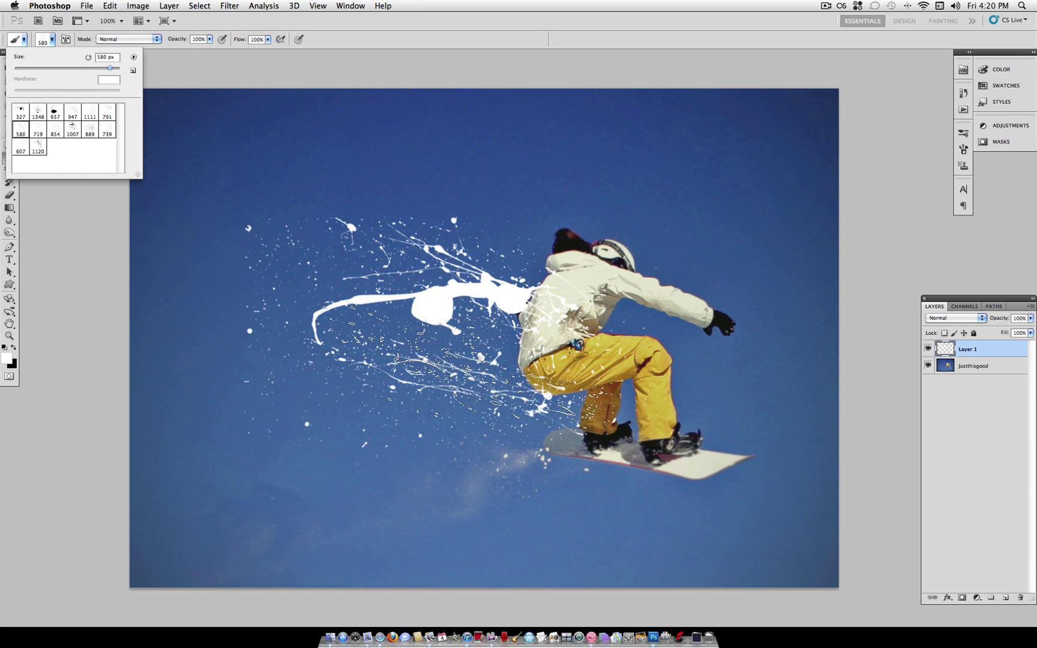
left_click(469, 369)
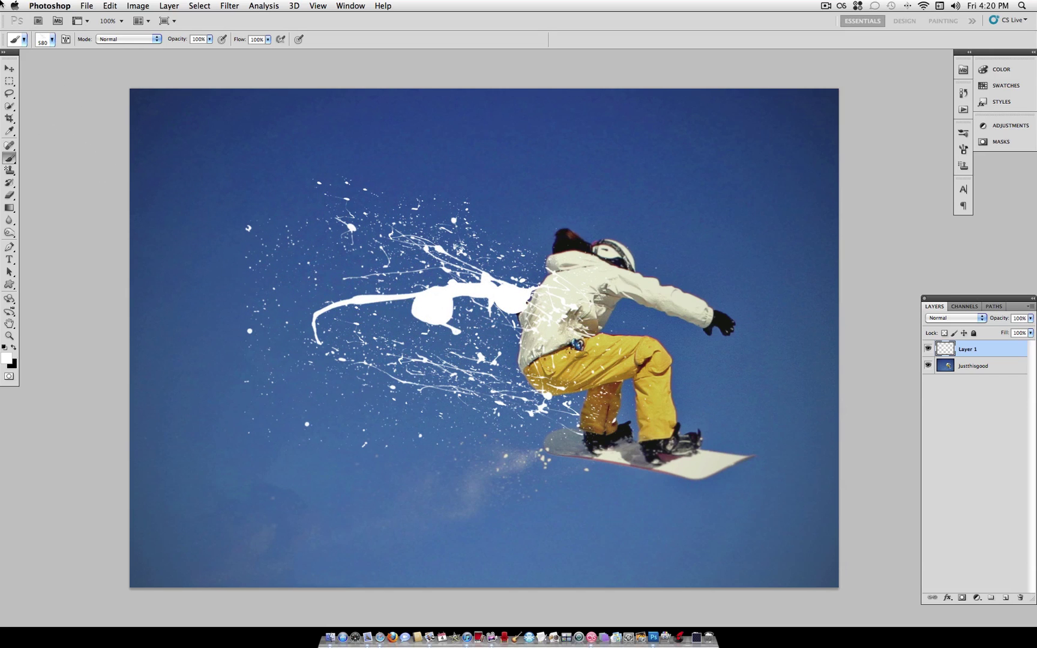
Choose the 791 splatter brush, reduce it to 484 px and stamp it in the middle of the splatter trail.
left_click(55, 41)
left_click(107, 112)
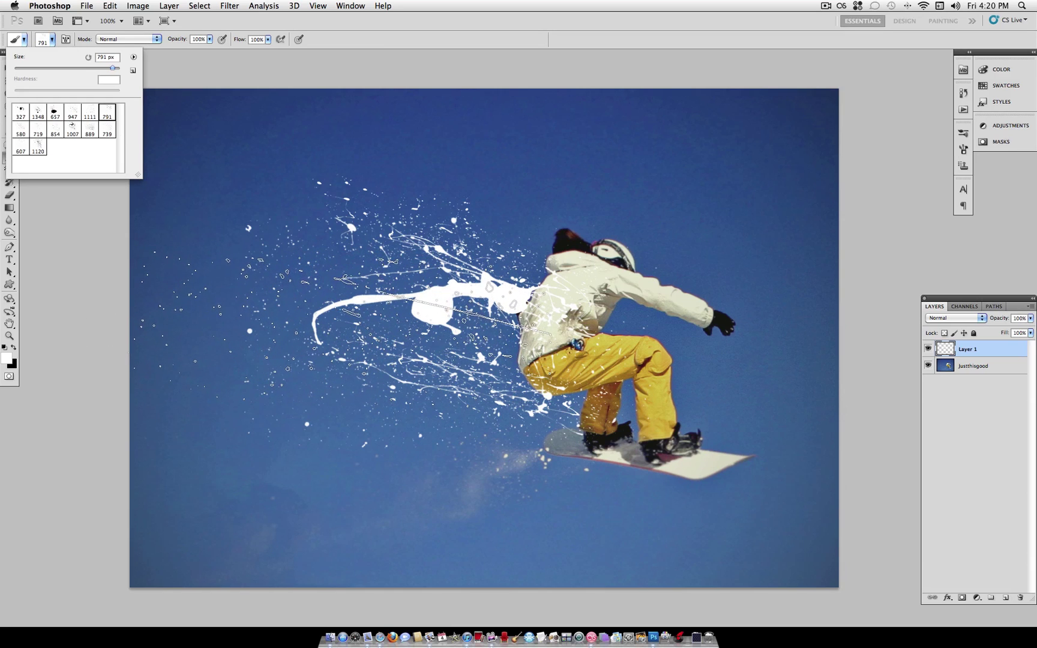
left_click_drag(112, 67, 104, 67)
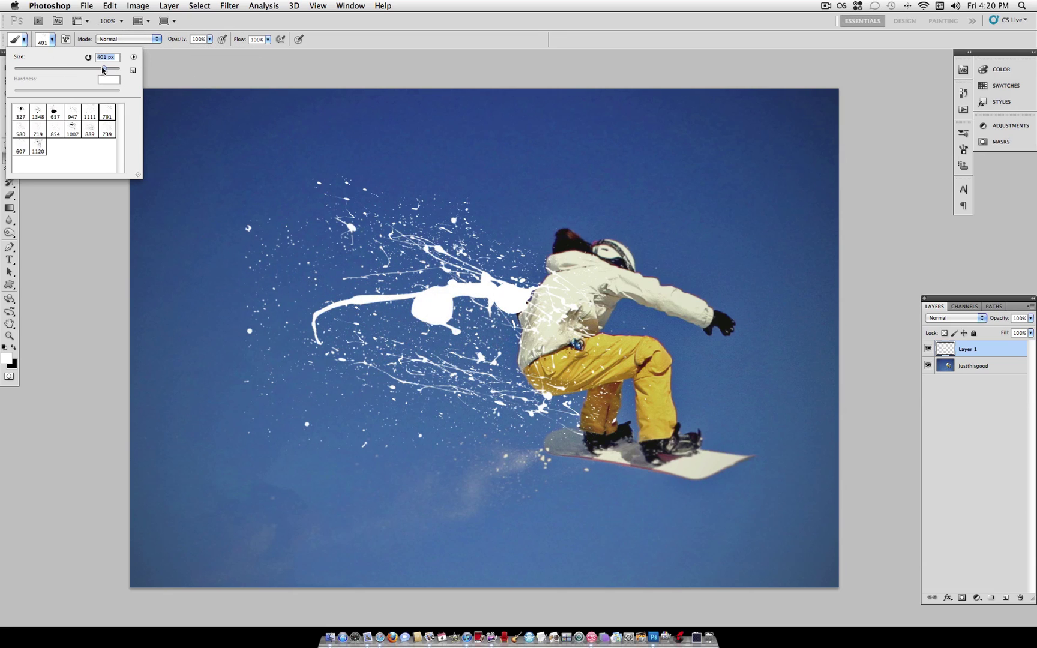
left_click_drag(102, 68, 105, 69)
left_click(418, 340)
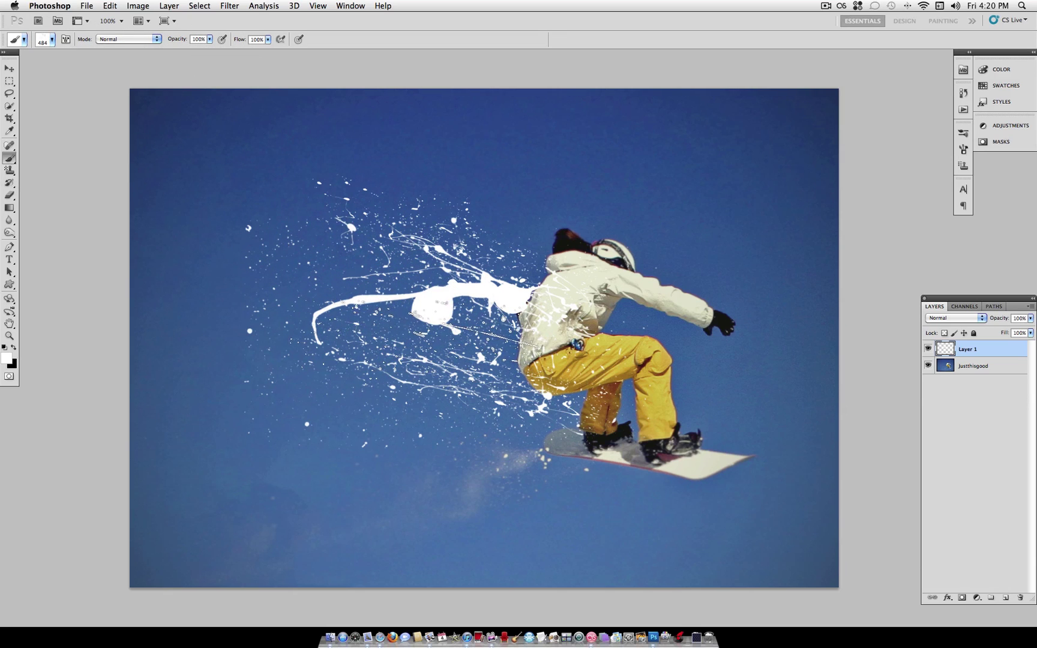
Choose the 607 px splatter brush and stamp it toward the far end of the splatter trail.
left_click(52, 39)
left_click(21, 147)
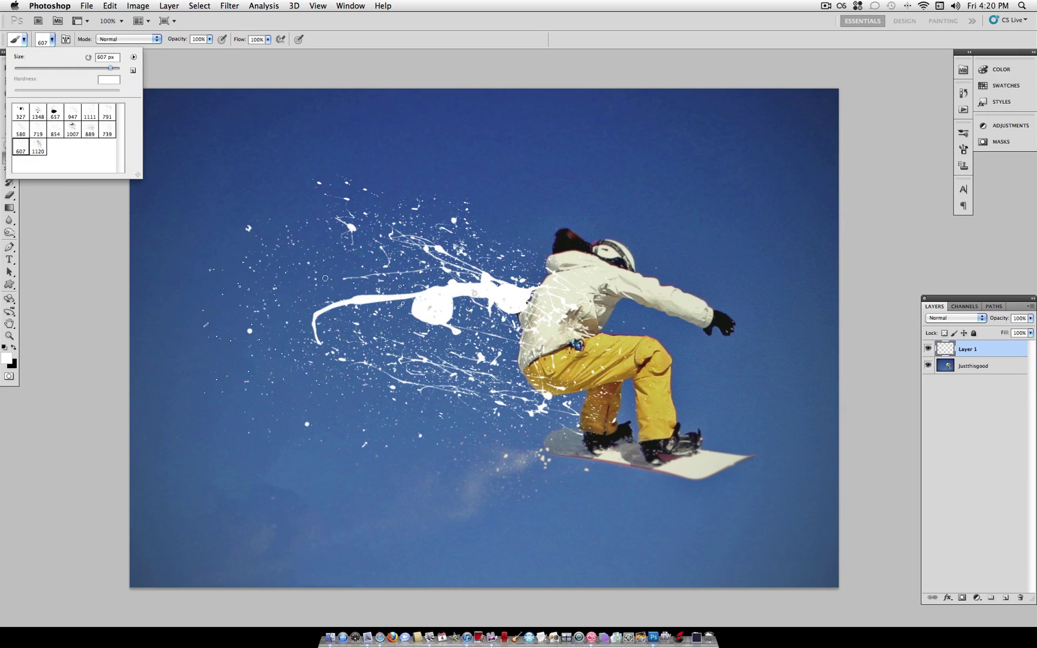
left_click(345, 324)
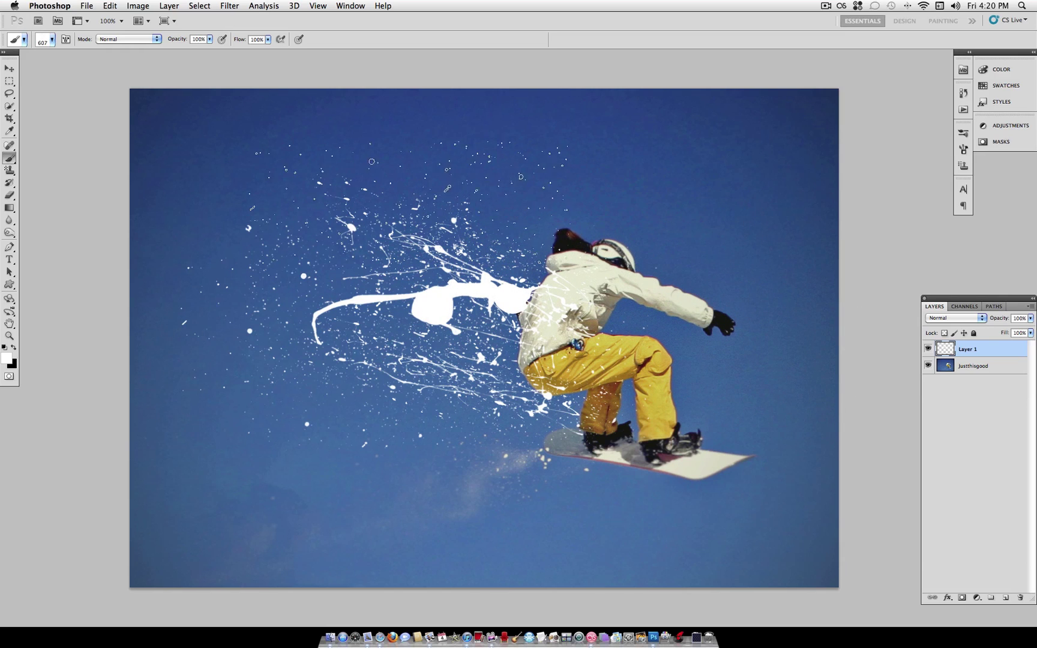
Duplicate the Justthisgood photo layer and move the copy above Layer 1.
left_click(990, 367)
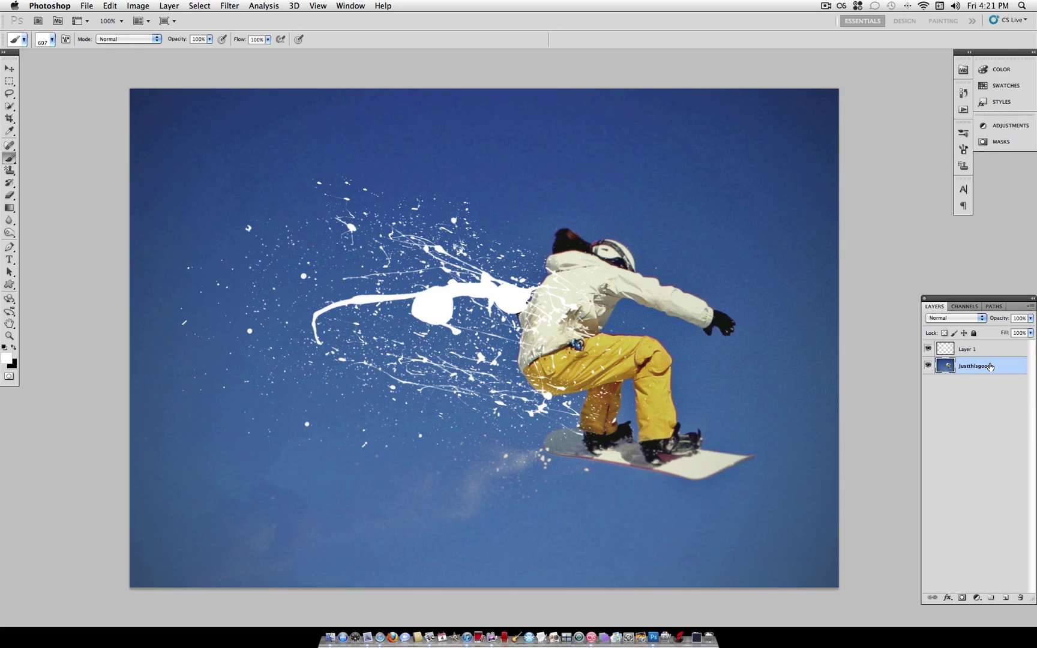
key("super+j")
left_click_drag(986, 370, 986, 347)
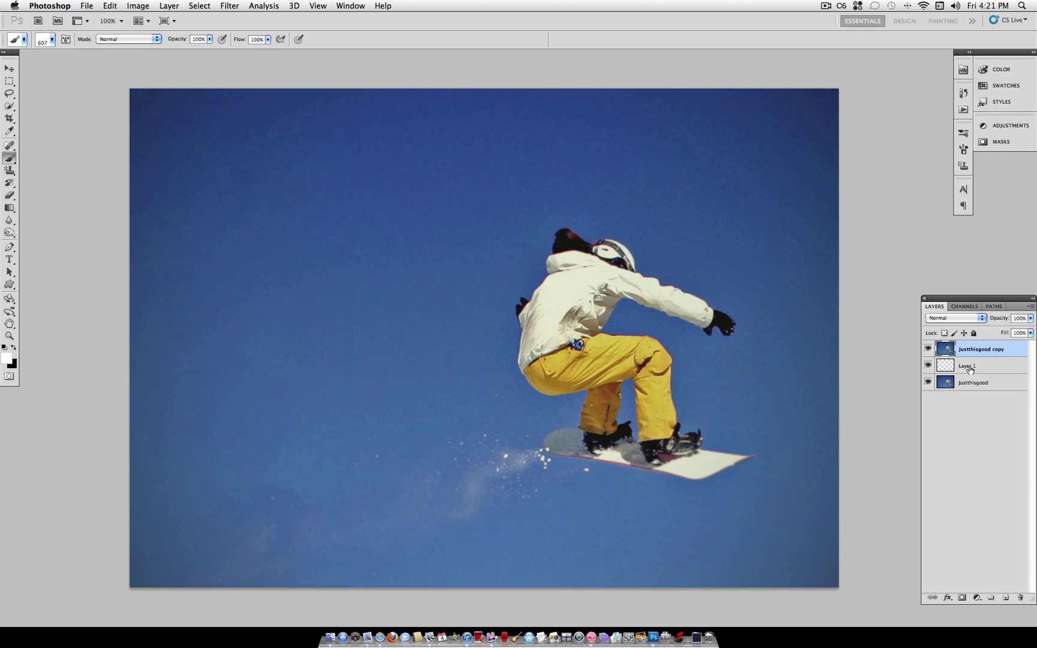
Clip the Justthisgood copy layer to the splatters on Layer 1 with a clipping mask.
key("super+alt+g")
left_click(170, 6)
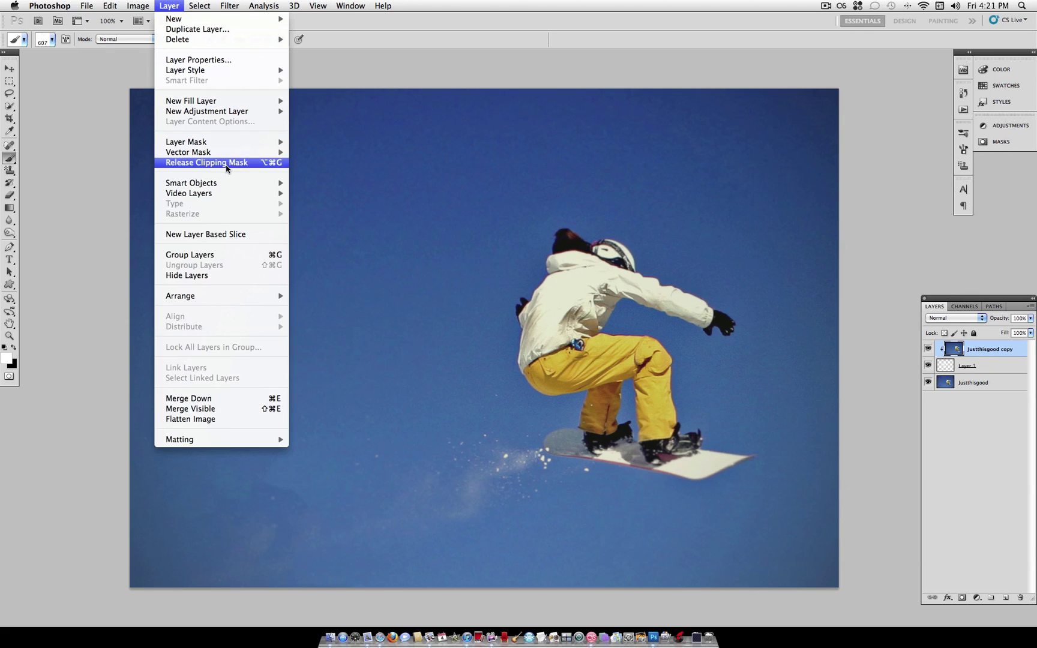
left_click(988, 351)
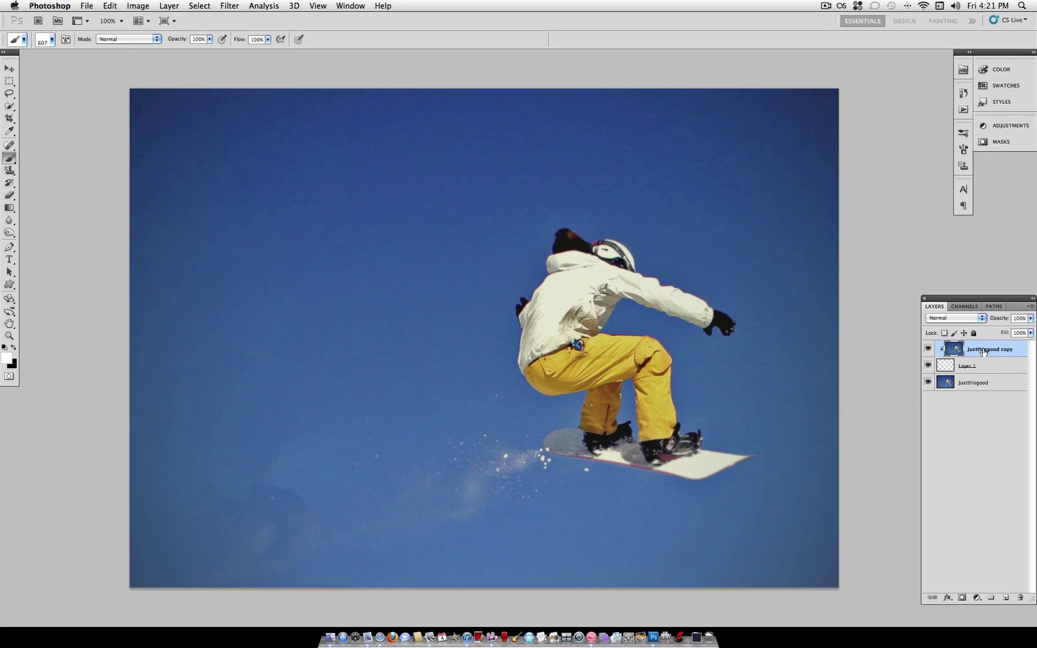
Open the Justthisgood copy layer in the Liquify filter and set the brush size to 121.
left_click(229, 5)
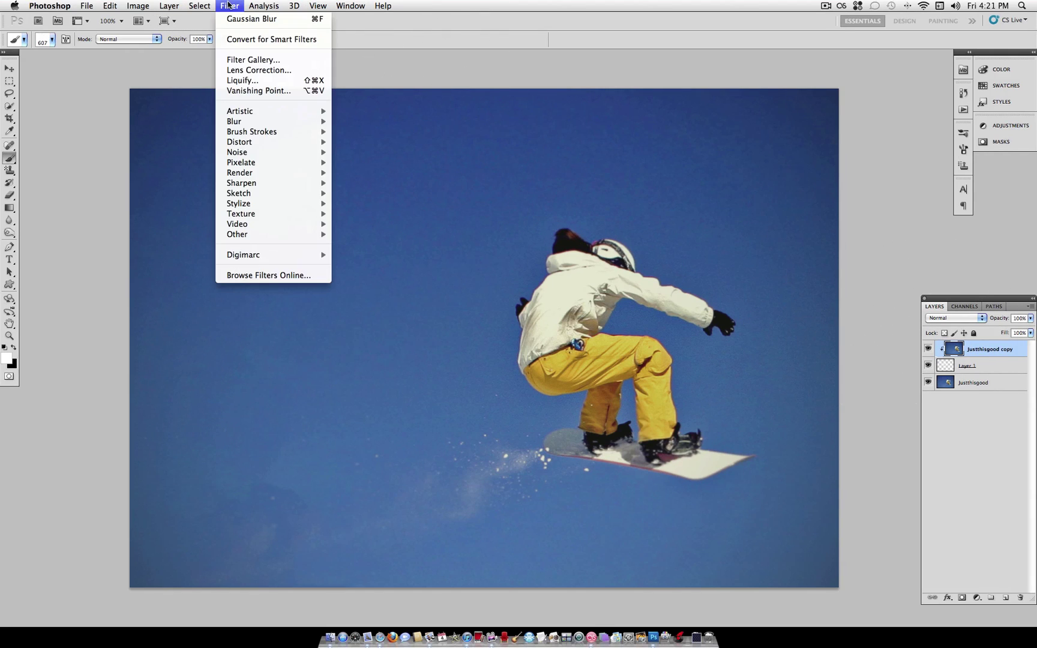
left_click(240, 80)
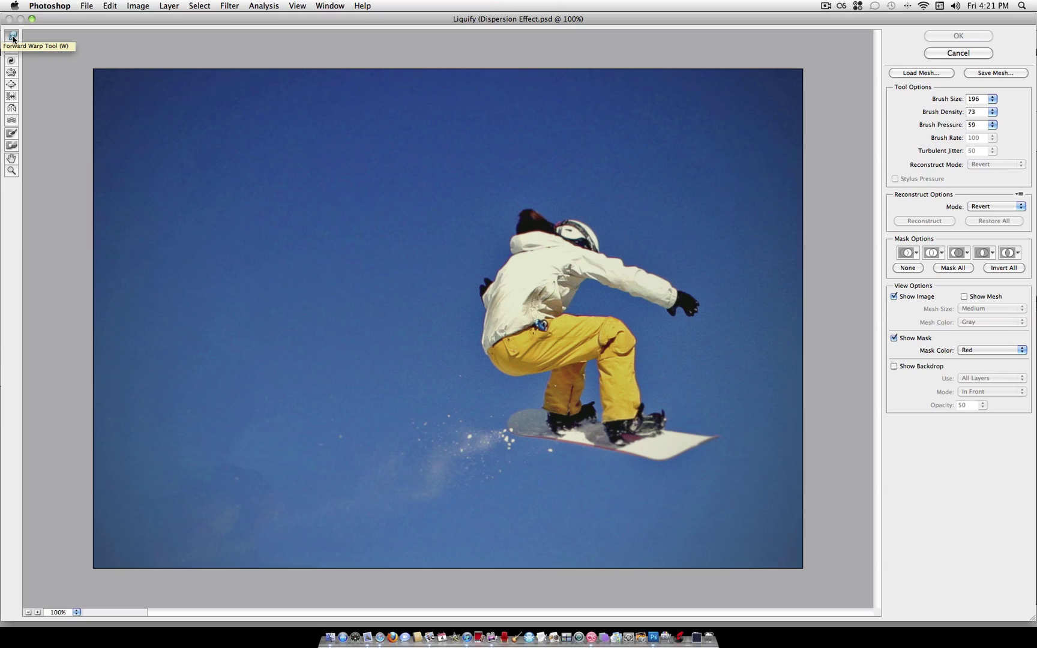
left_click(993, 99)
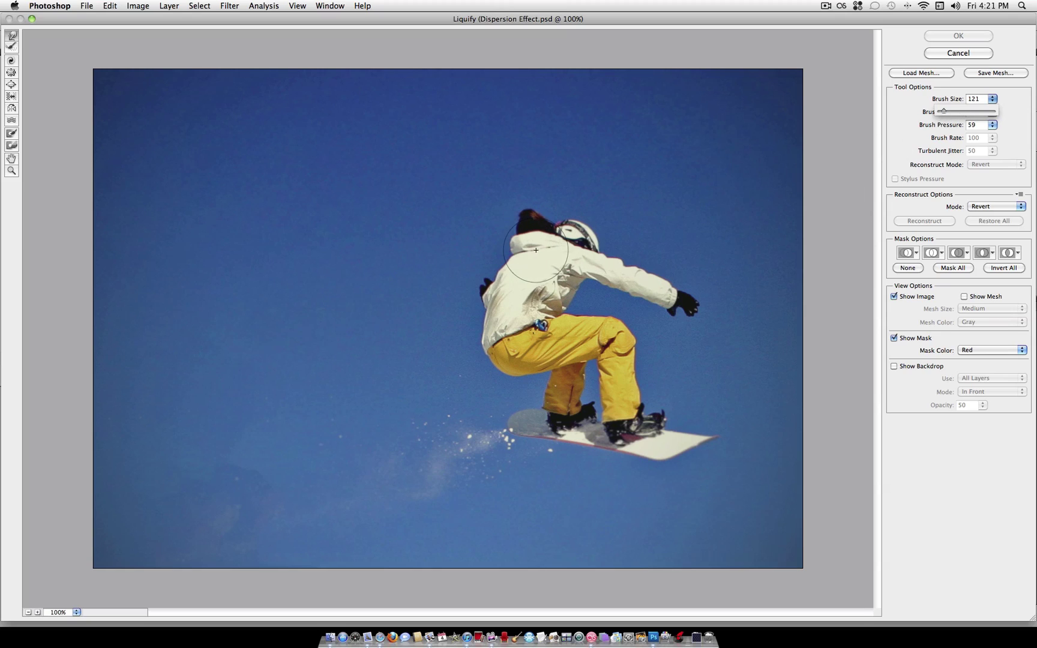
left_click(991, 108)
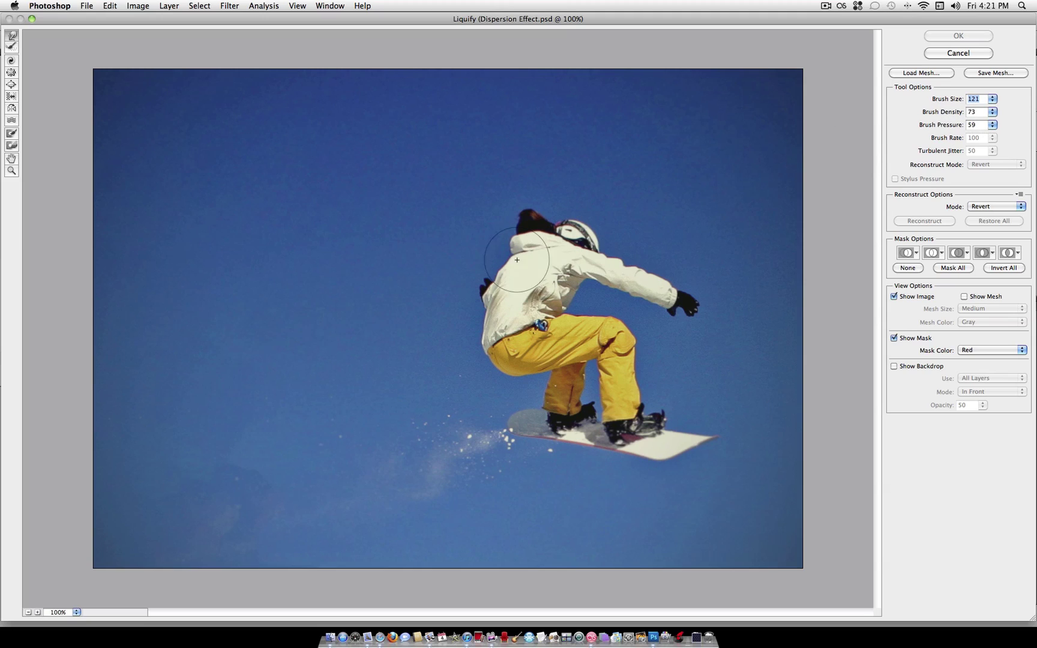
Push the back and lower hem of the white jacket leftward into the sky with the Liquify warp brush.
left_click_drag(529, 251, 430, 250)
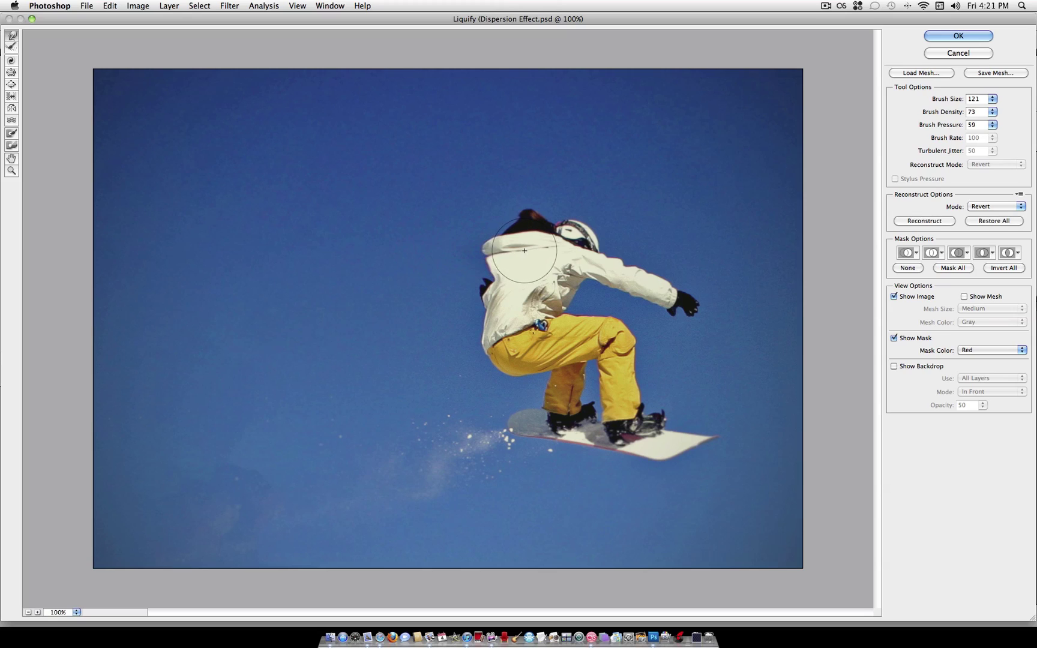
left_click_drag(520, 251, 405, 243)
left_click_drag(513, 279, 417, 279)
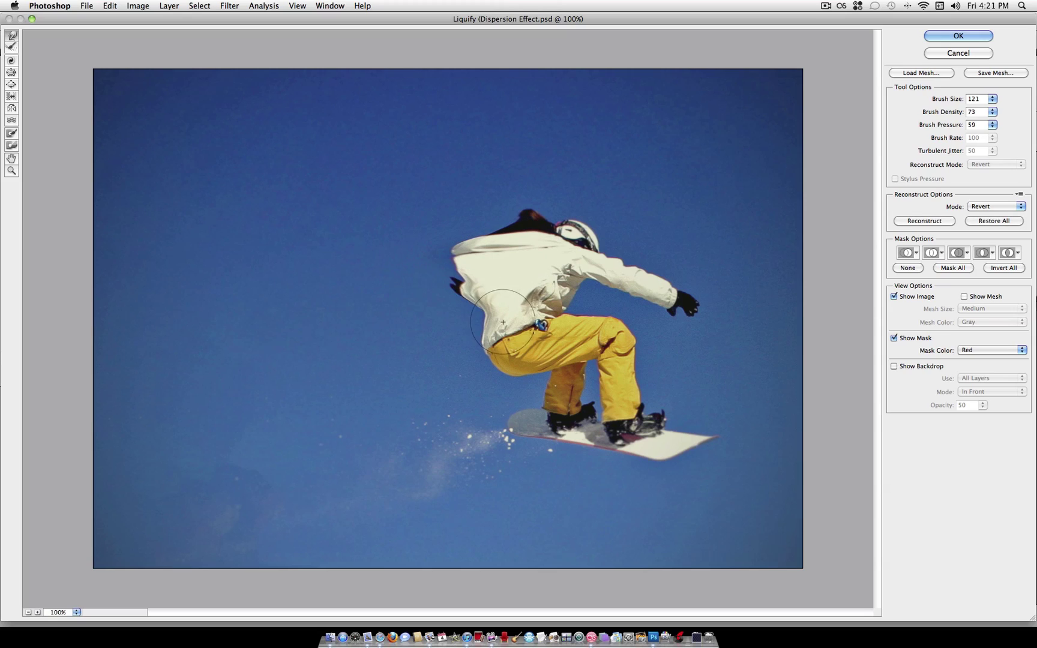
left_click_drag(501, 320, 369, 311)
left_click_drag(509, 343, 422, 357)
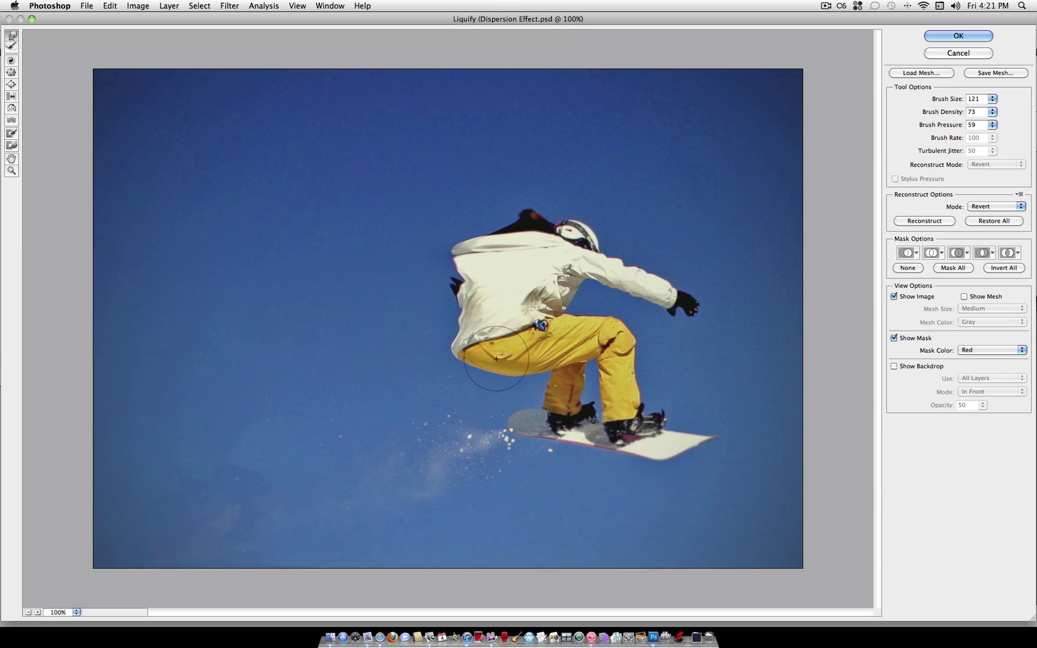
Push the seat of the yellow pants, the rear leg and the snowboard's tail leftward into the sky.
left_click_drag(502, 365, 436, 365)
left_click_drag(549, 394, 447, 398)
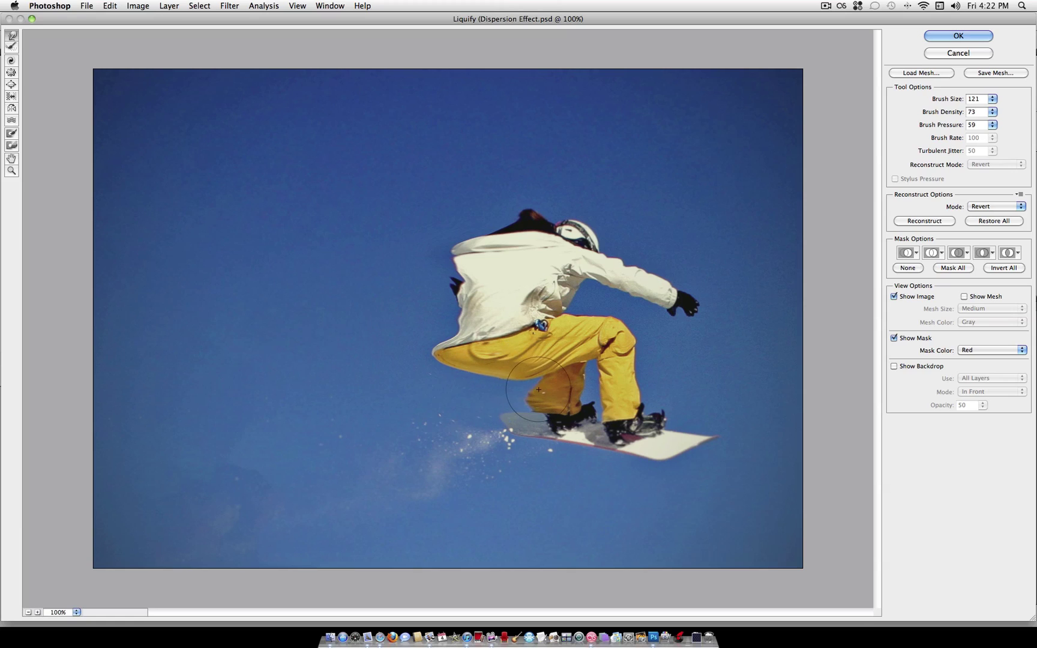
mouse_move(530, 390)
left_mouse_down()
mouse_move(408, 397)
mouse_move(527, 384)
mouse_move(422, 387)
left_mouse_up()
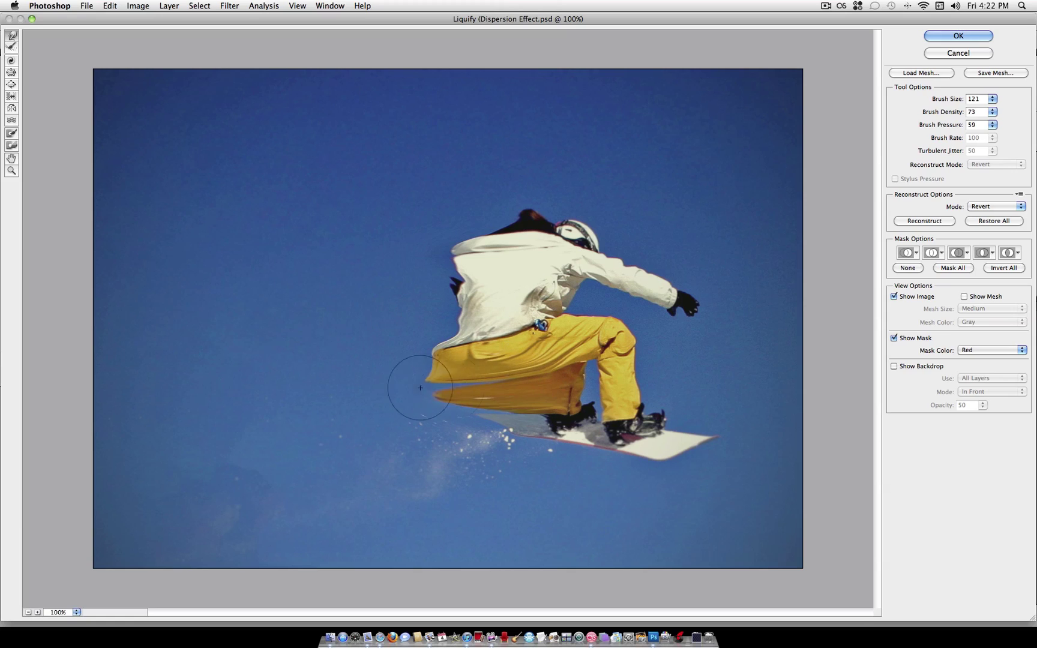
mouse_move(495, 387)
left_mouse_down()
mouse_move(434, 379)
mouse_move(491, 382)
mouse_move(390, 389)
left_mouse_up()
left_click_drag(535, 421, 390, 411)
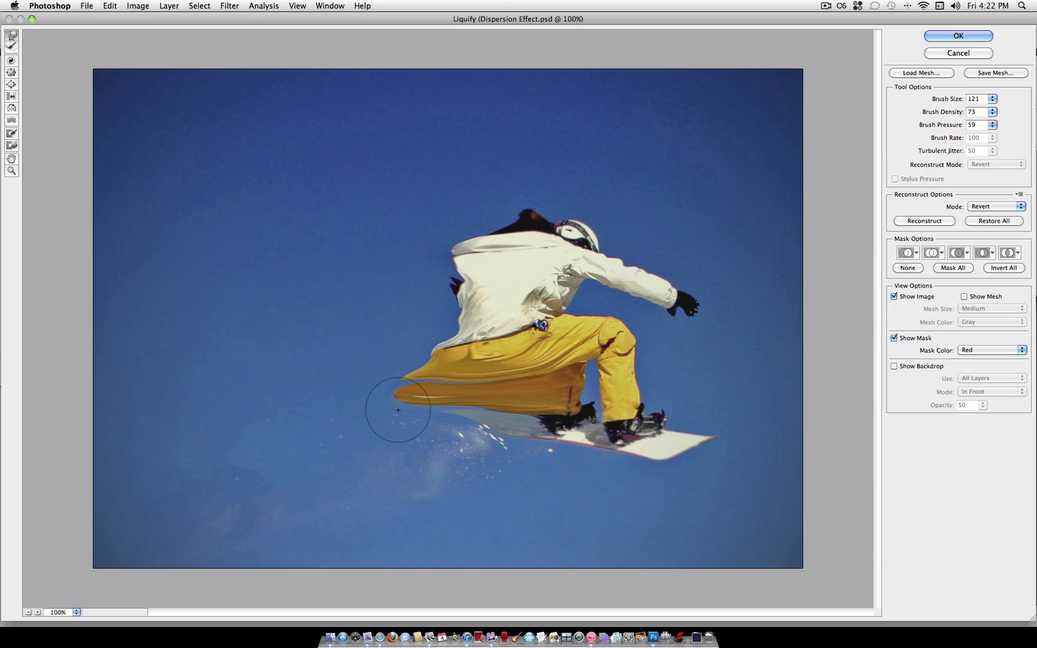
left_click_drag(521, 431, 380, 417)
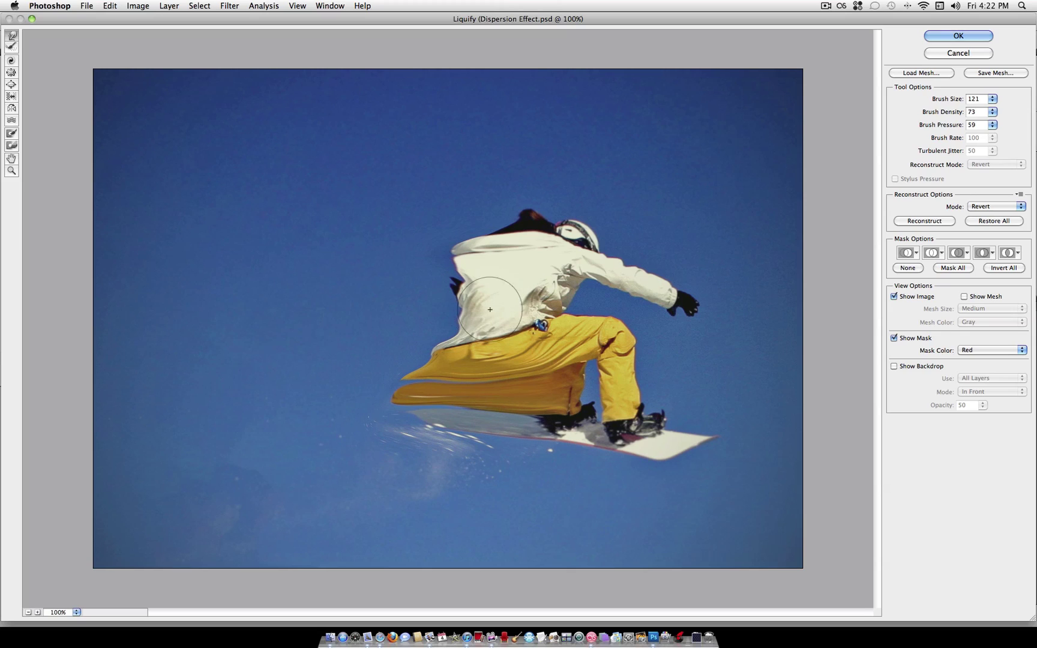
Stretch the jacket's lower hem and the already warped edges of the pants further leftward.
left_click_drag(489, 312, 372, 330)
left_click_drag(465, 354, 345, 357)
left_click_drag(464, 385, 345, 379)
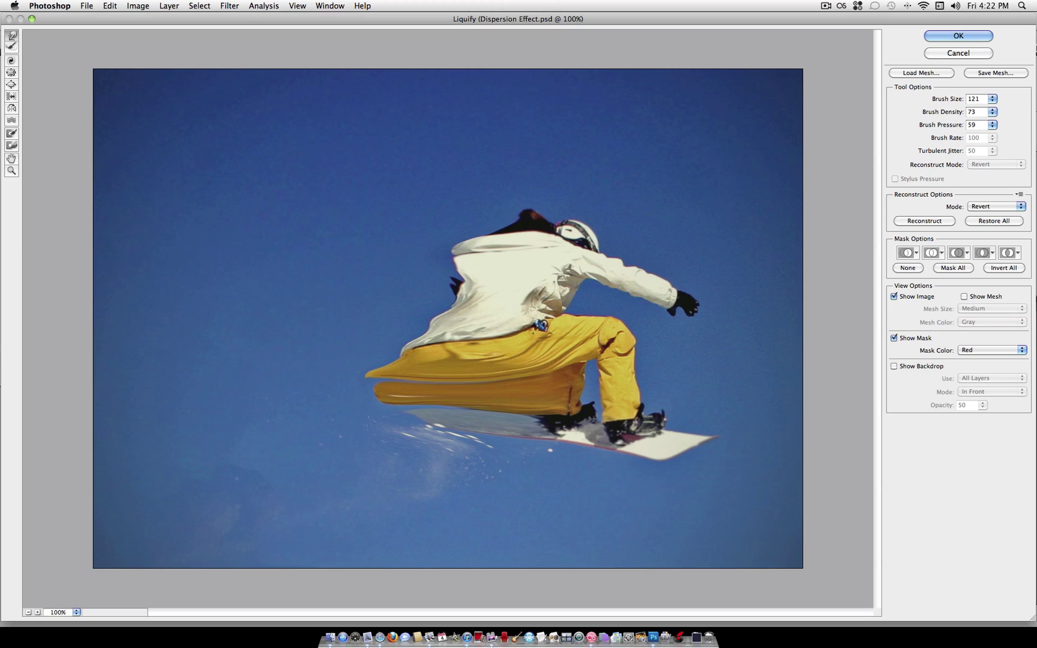
Set the Liquify brush size to 226 and pull the jacket's back, hem and the pants farther leftward.
left_click(992, 99)
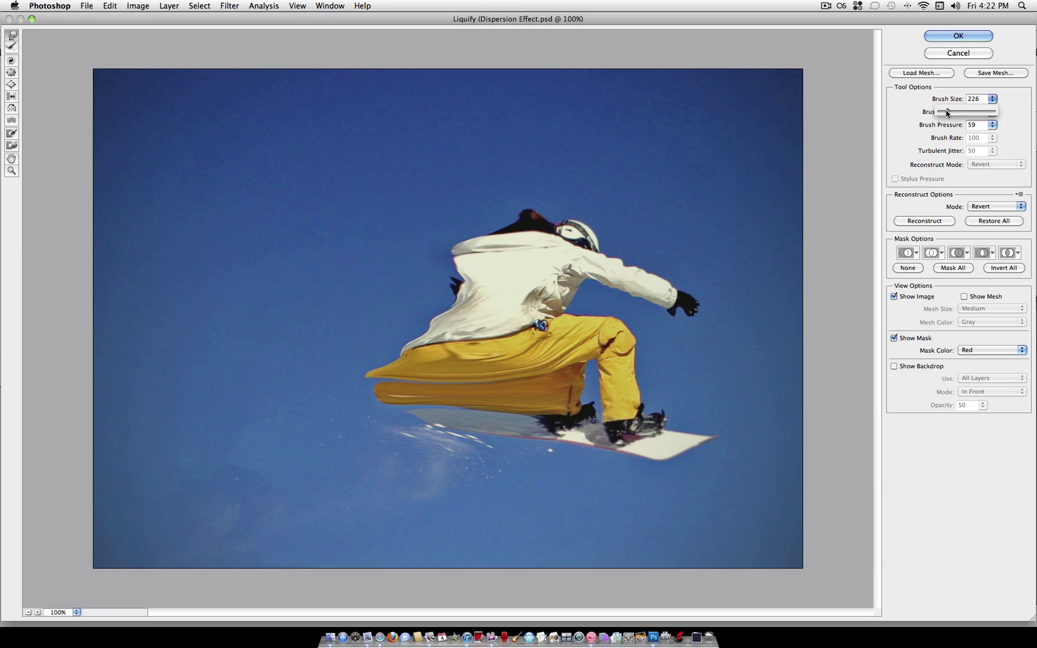
left_click_drag(491, 292, 308, 271)
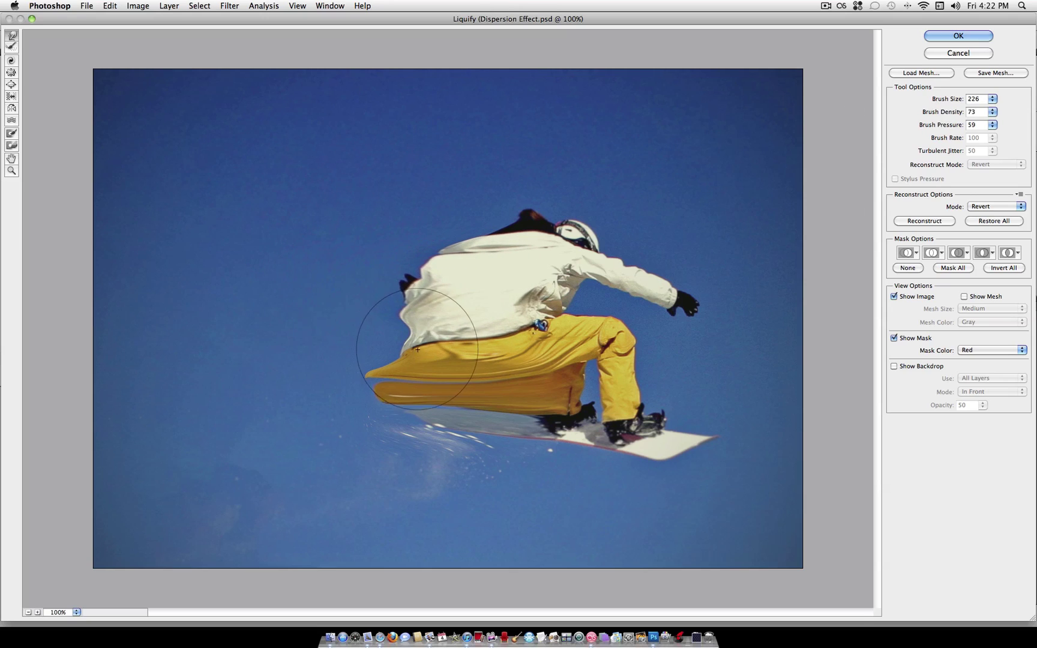
left_click_drag(431, 346, 294, 335)
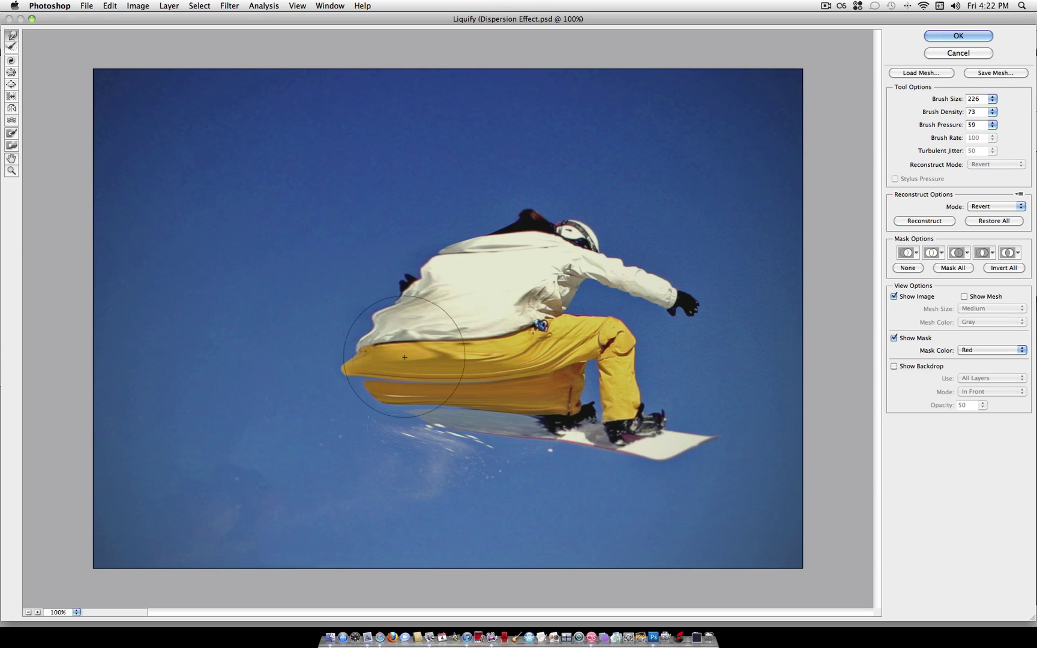
left_click_drag(404, 357, 264, 338)
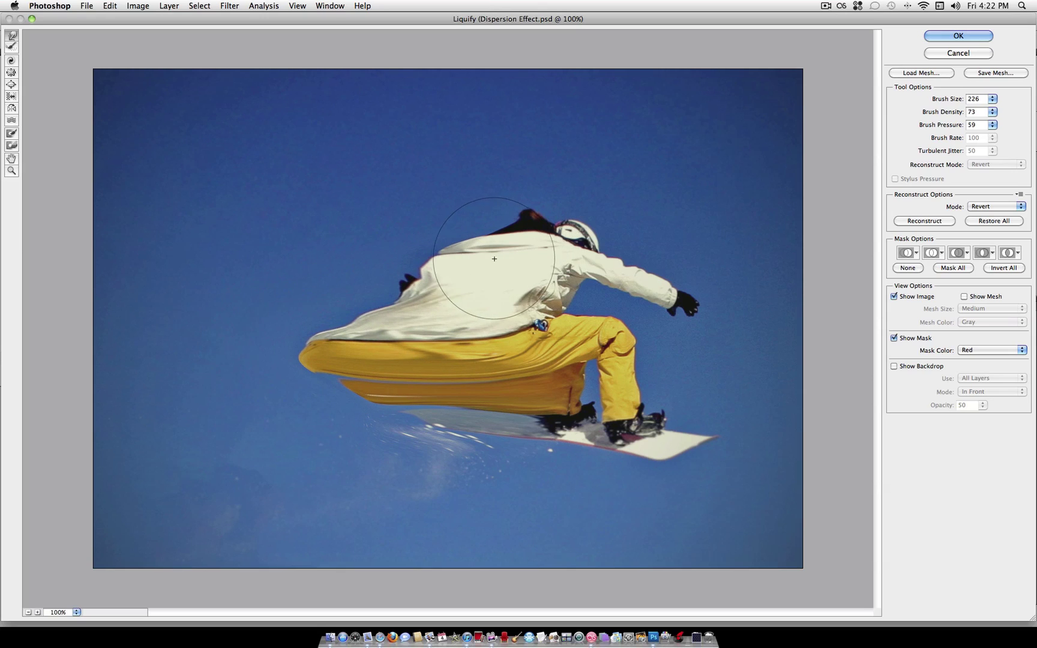
Stretch the whole jacket back and the upper pants far across the left half of the photo and apply the Liquify filter.
left_click_drag(493, 258, 299, 260)
left_click_drag(444, 297, 280, 288)
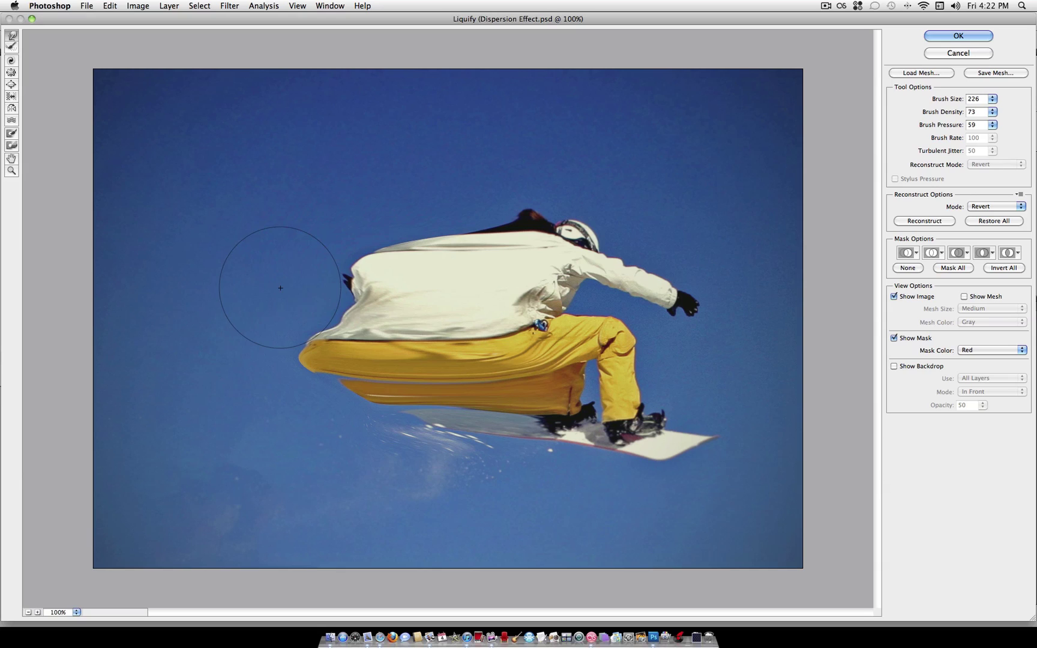
mouse_move(439, 278)
left_mouse_down()
mouse_move(261, 273)
mouse_move(265, 292)
left_mouse_up()
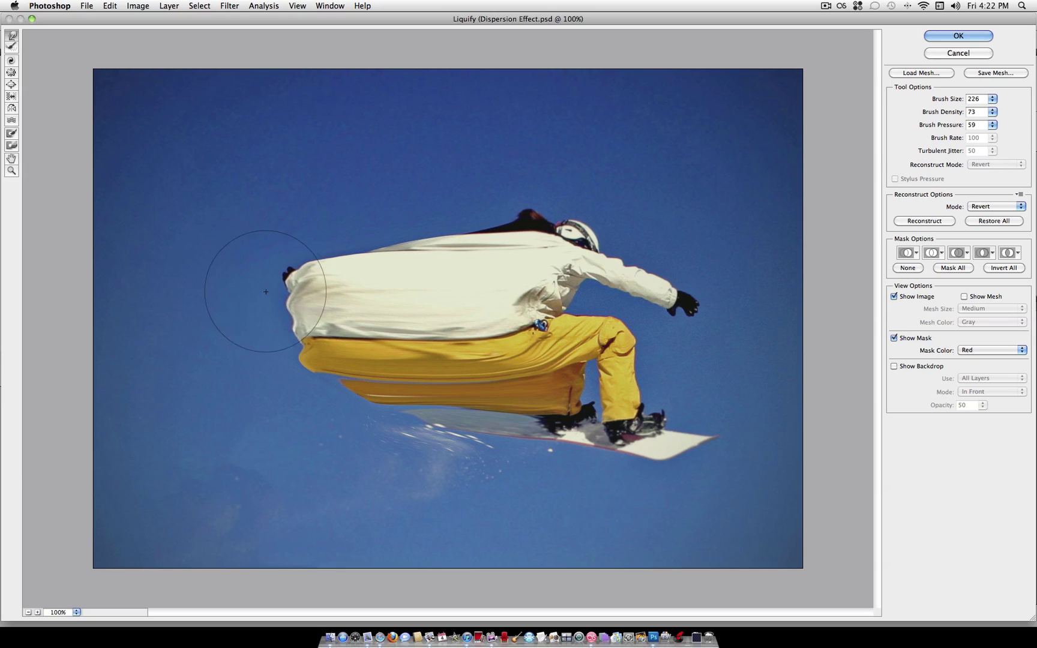
left_click_drag(347, 323, 181, 300)
left_click_drag(342, 313, 185, 326)
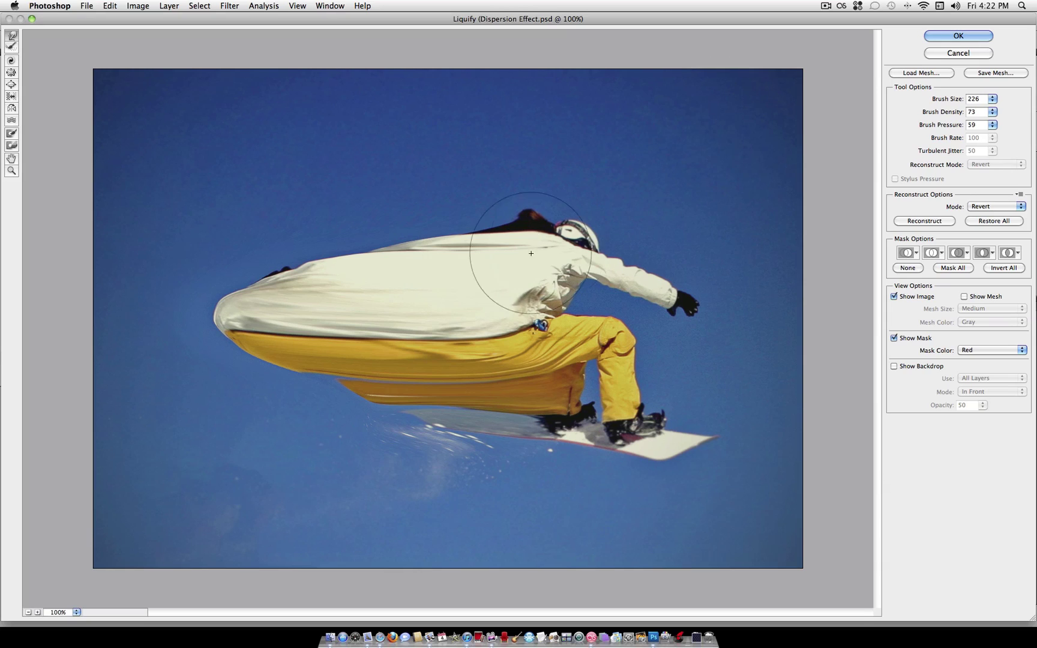
left_click_drag(426, 264, 360, 262)
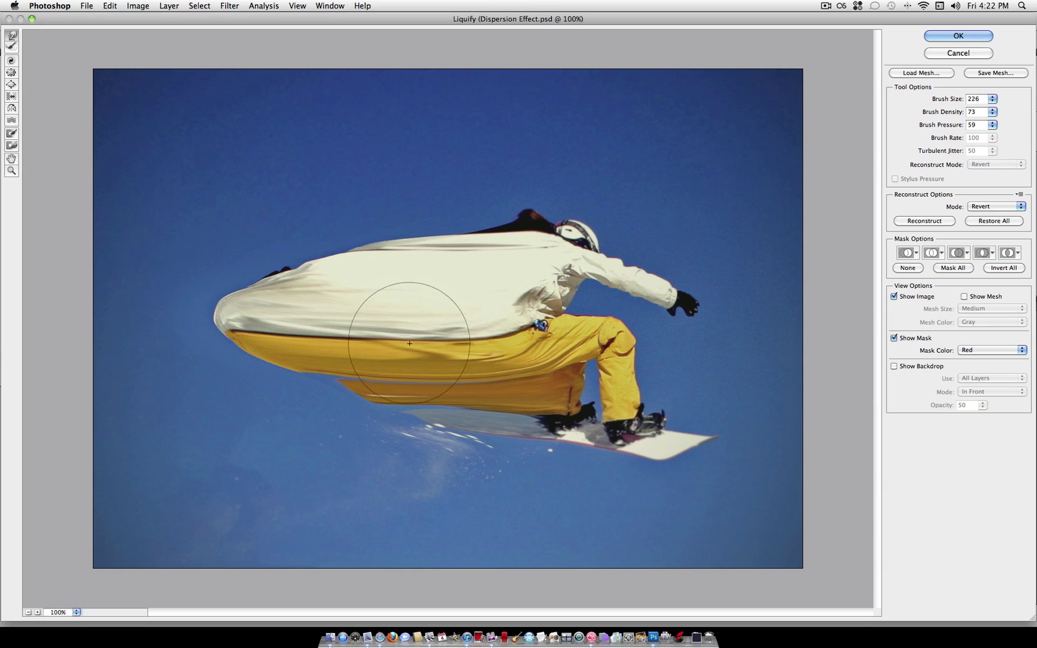
left_click_drag(409, 344, 297, 357)
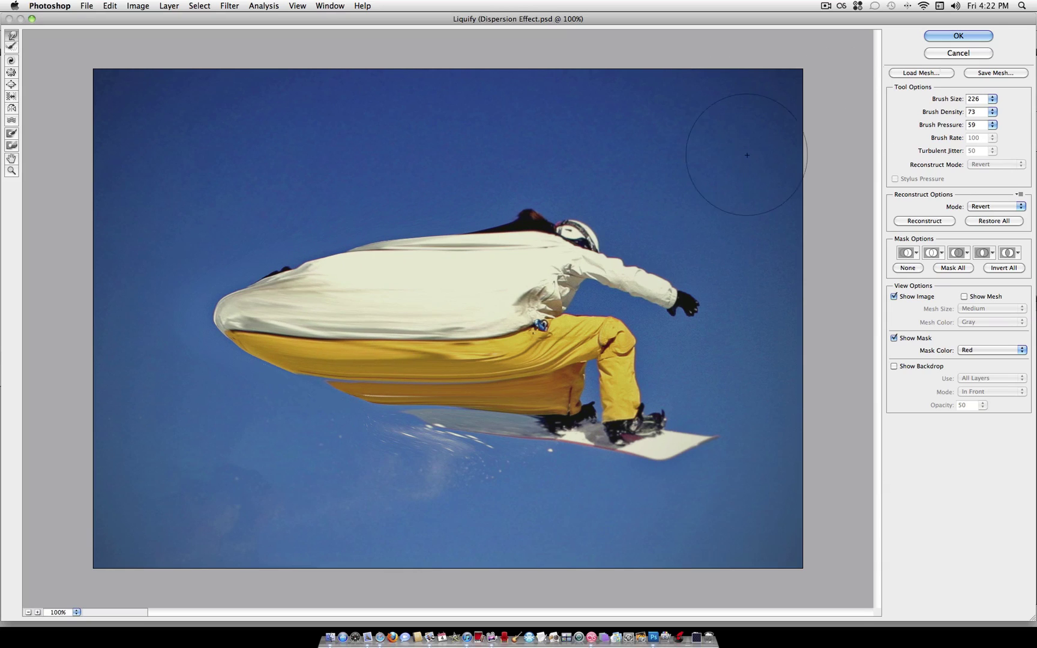
left_click(980, 33)
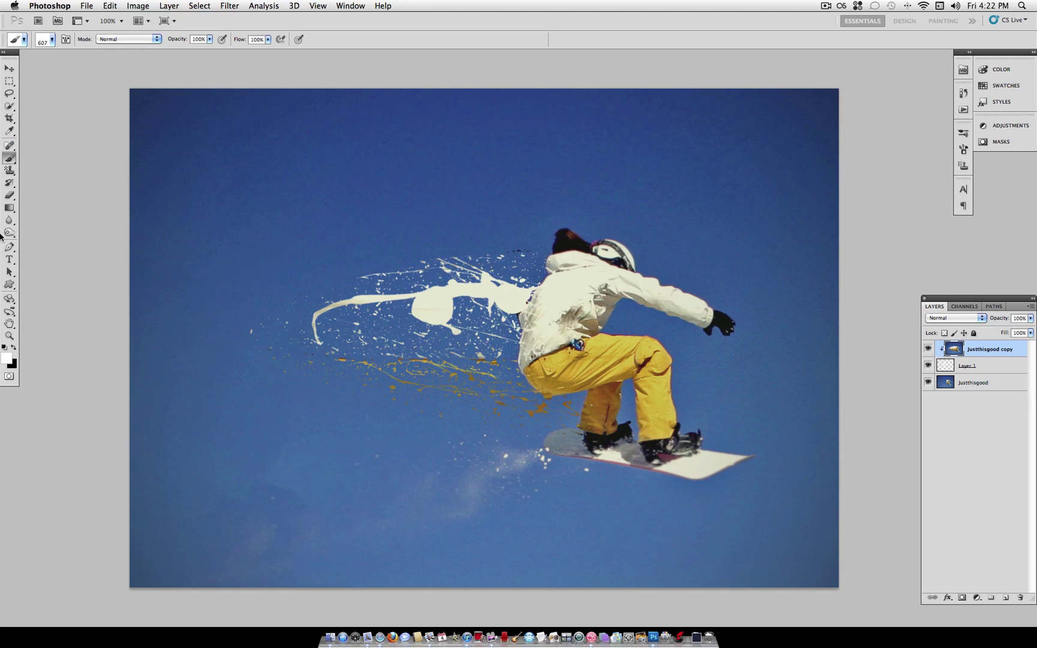
Using the Smudge tool at 121 px and 74% strength, smear the Justthisgood copy layer outward to reveal more jacket and pants splatters.
mouse_move(8, 234)
left_mouse_down()
mouse_move(34, 234)
mouse_move(11, 236)
mouse_move(9, 221)
mouse_move(45, 240)
left_mouse_up()
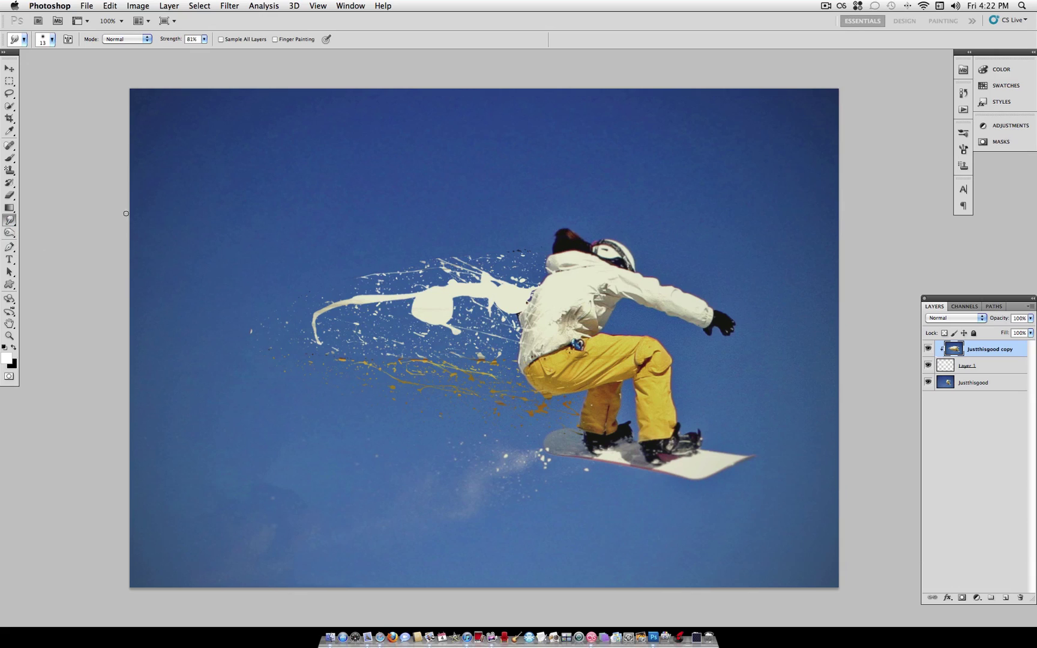
left_click(51, 40)
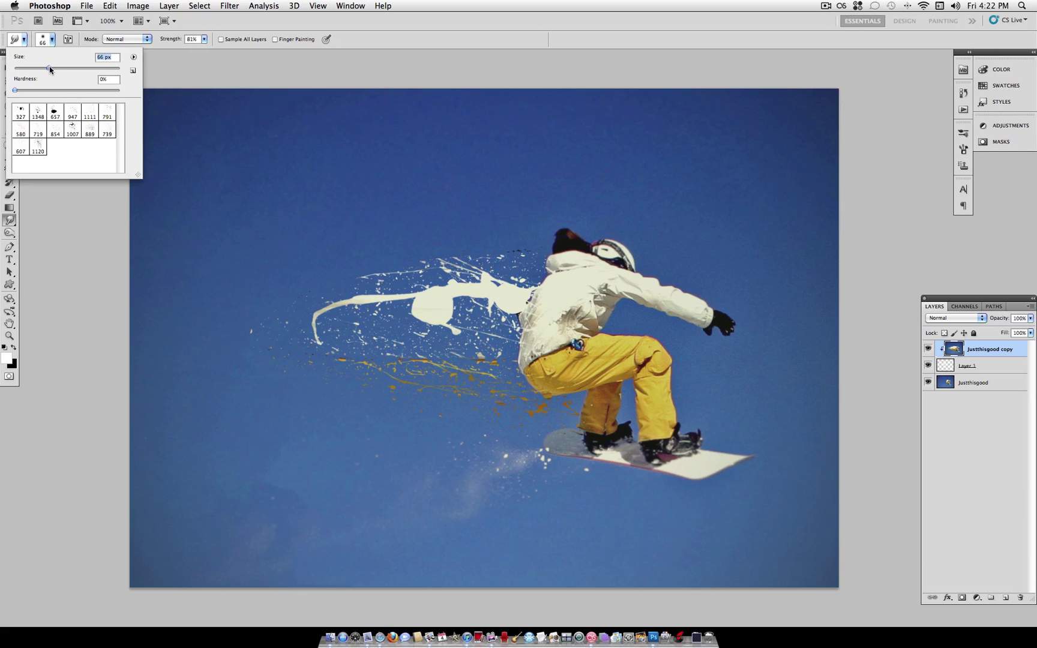
left_click(53, 40)
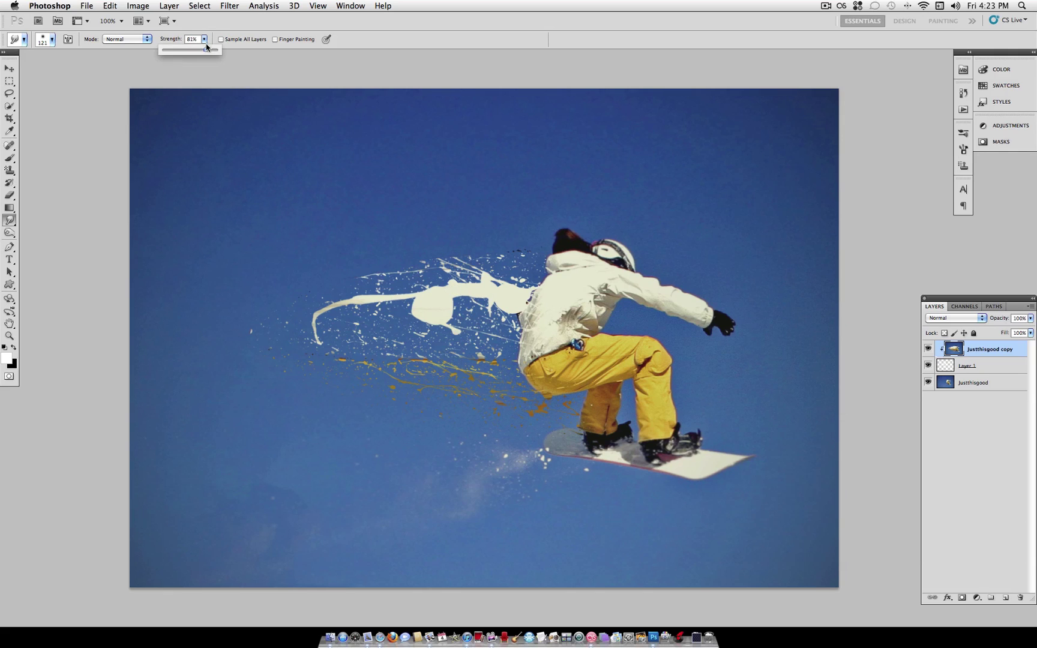
mouse_move(441, 270)
left_mouse_down()
mouse_move(411, 231)
mouse_move(490, 262)
mouse_move(478, 247)
mouse_move(438, 276)
mouse_move(374, 263)
mouse_move(371, 284)
mouse_move(324, 268)
left_mouse_up()
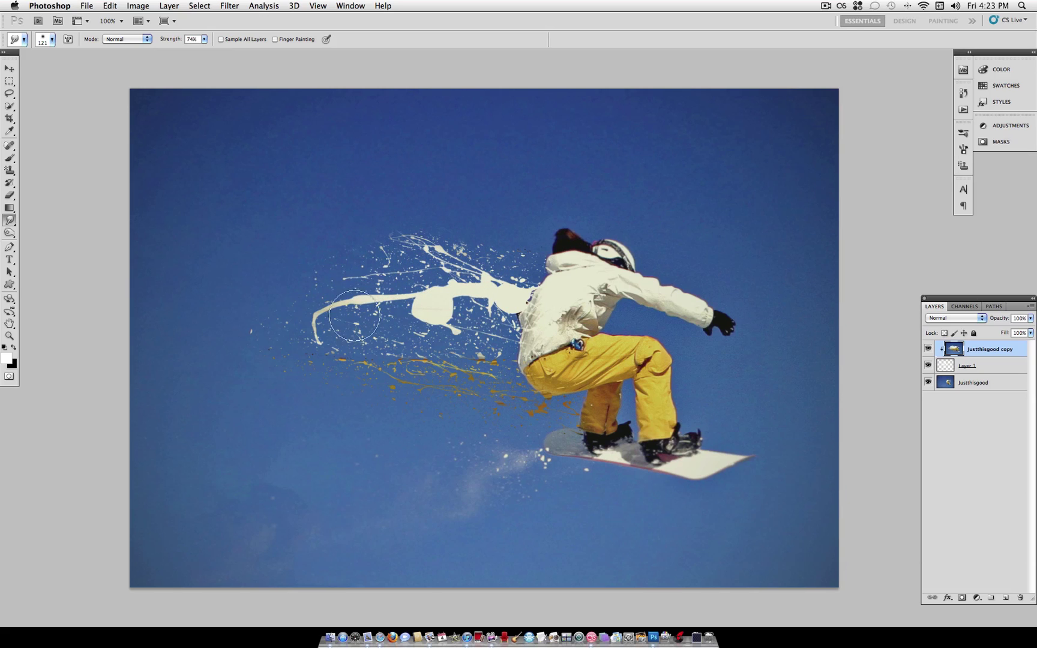
mouse_move(354, 363)
left_mouse_down()
mouse_move(297, 375)
mouse_move(342, 364)
mouse_move(322, 343)
left_mouse_up()
left_click_drag(540, 316, 476, 271)
mouse_move(345, 293)
left_mouse_down()
mouse_move(279, 293)
mouse_move(305, 294)
mouse_move(335, 240)
left_mouse_up()
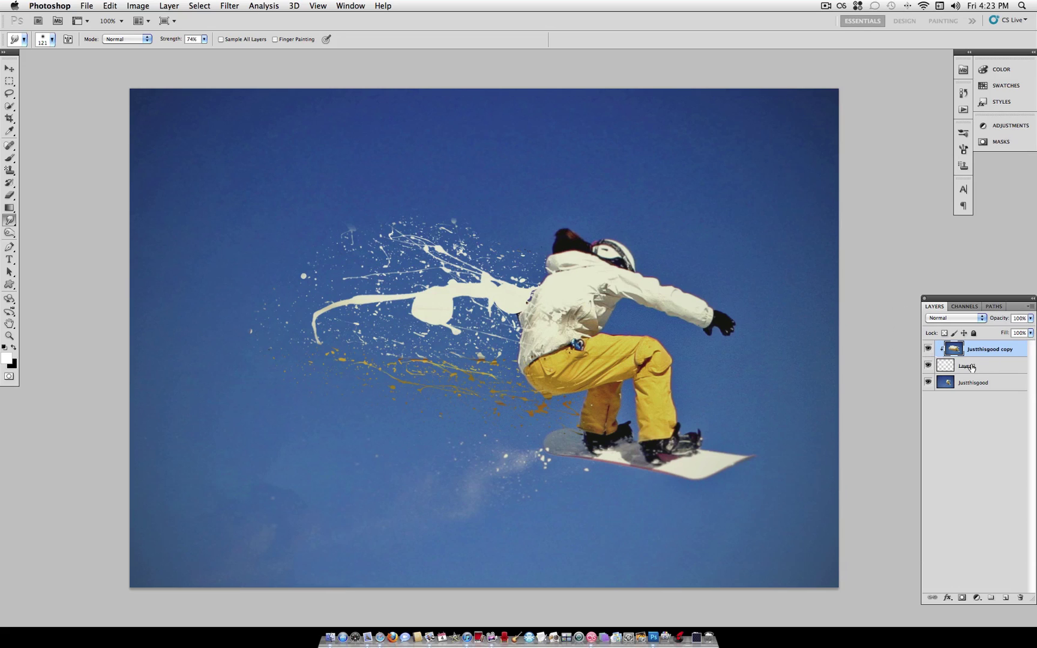
Select Layer 1 and set up the Eraser with the default brush set, a soft round tip and a size of 67 px.
left_click(970, 368)
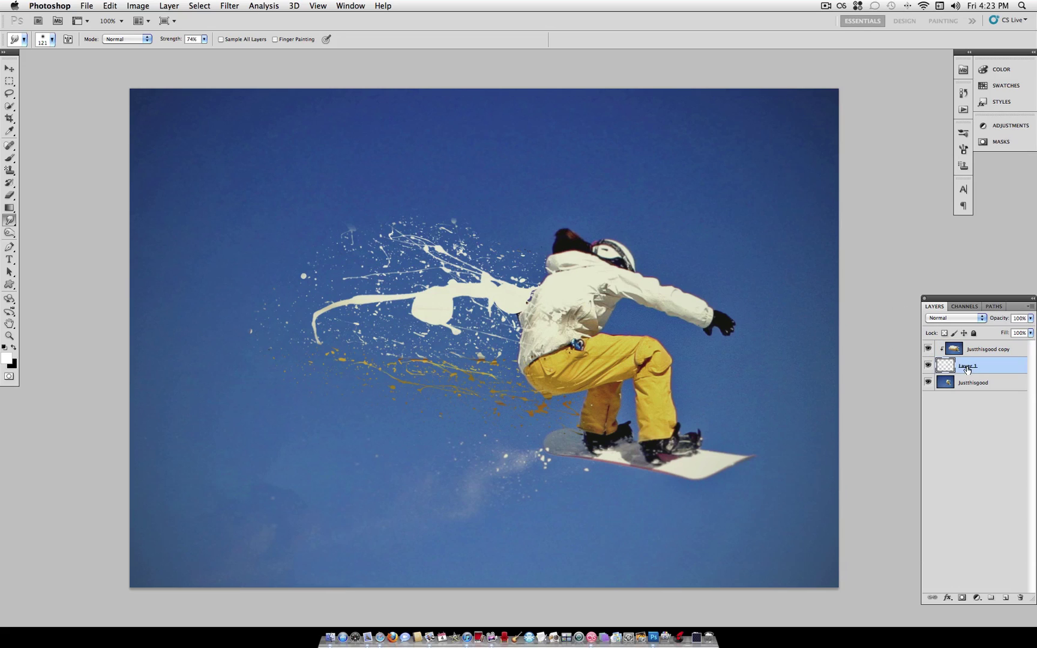
left_click(9, 195)
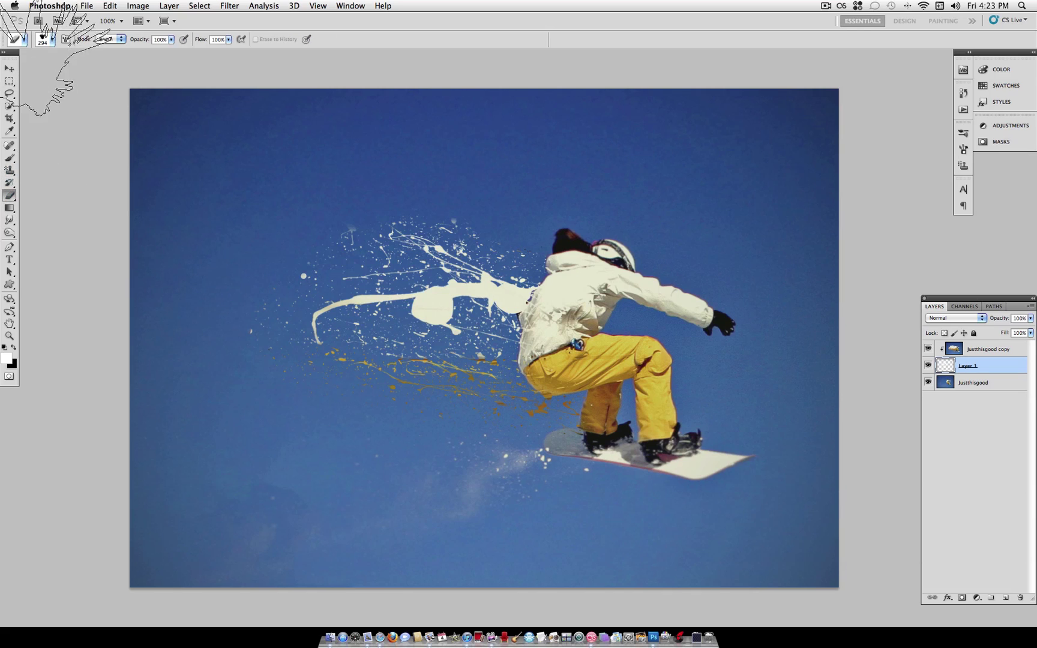
left_click(52, 39)
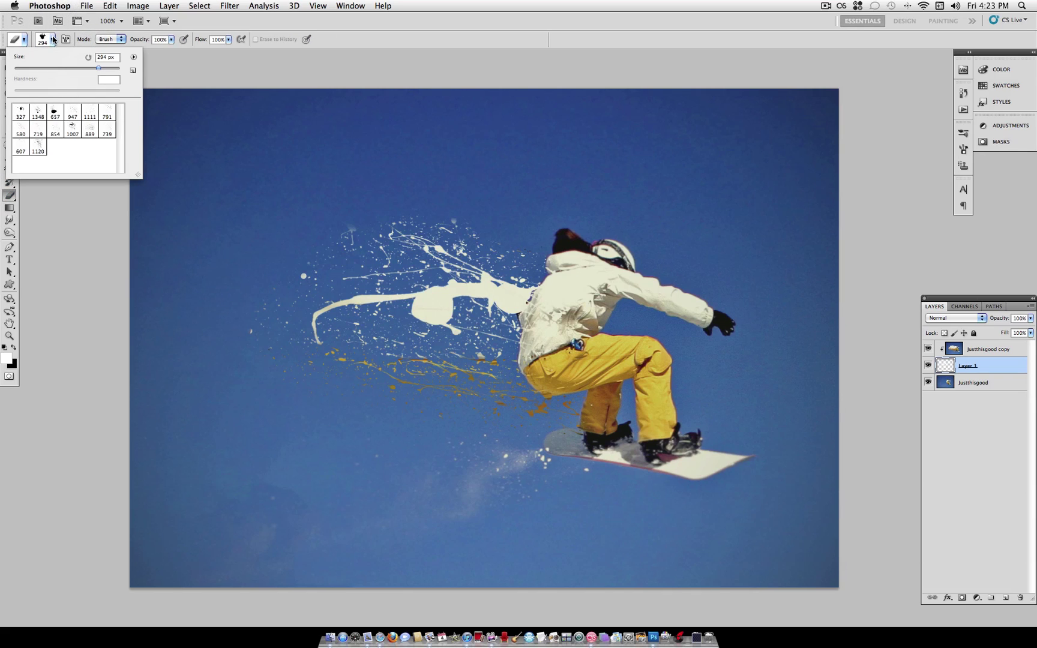
left_click(133, 57)
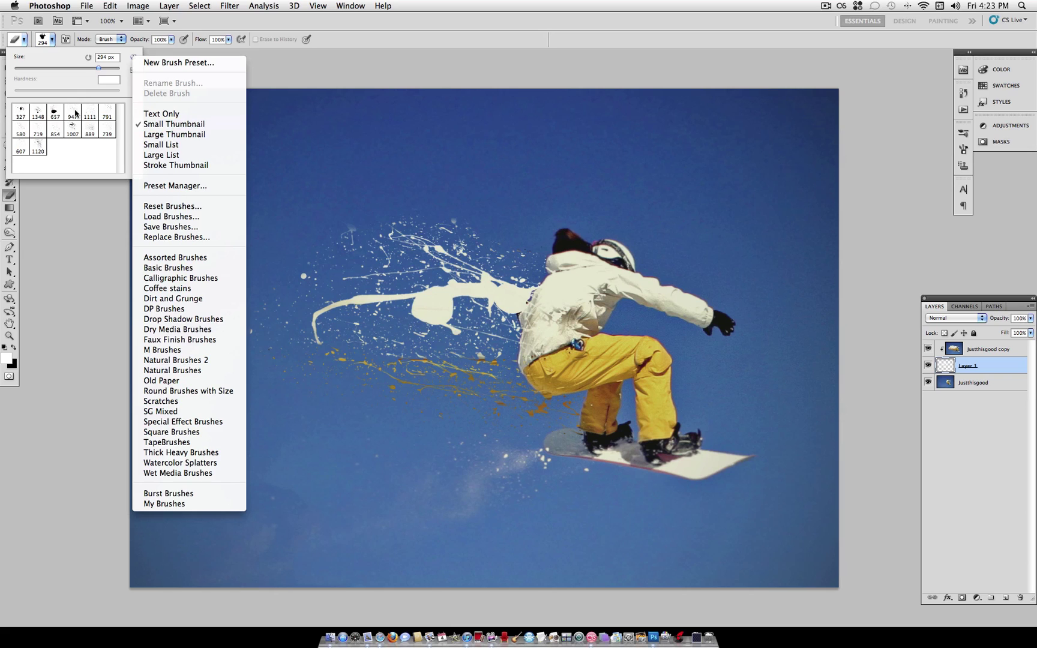
left_click(50, 42)
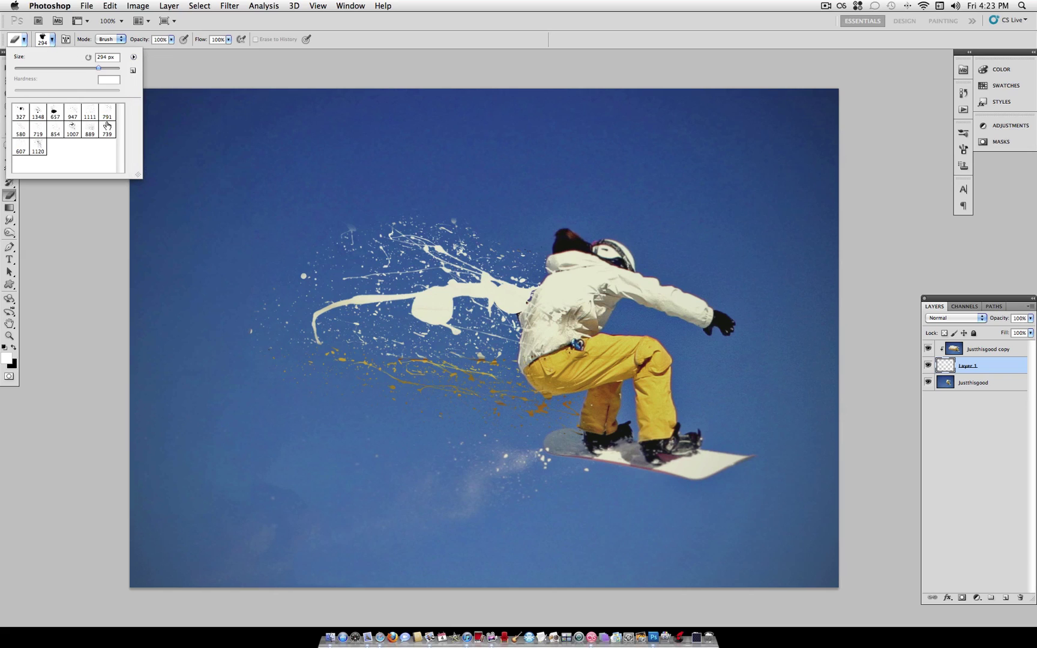
left_click(132, 58)
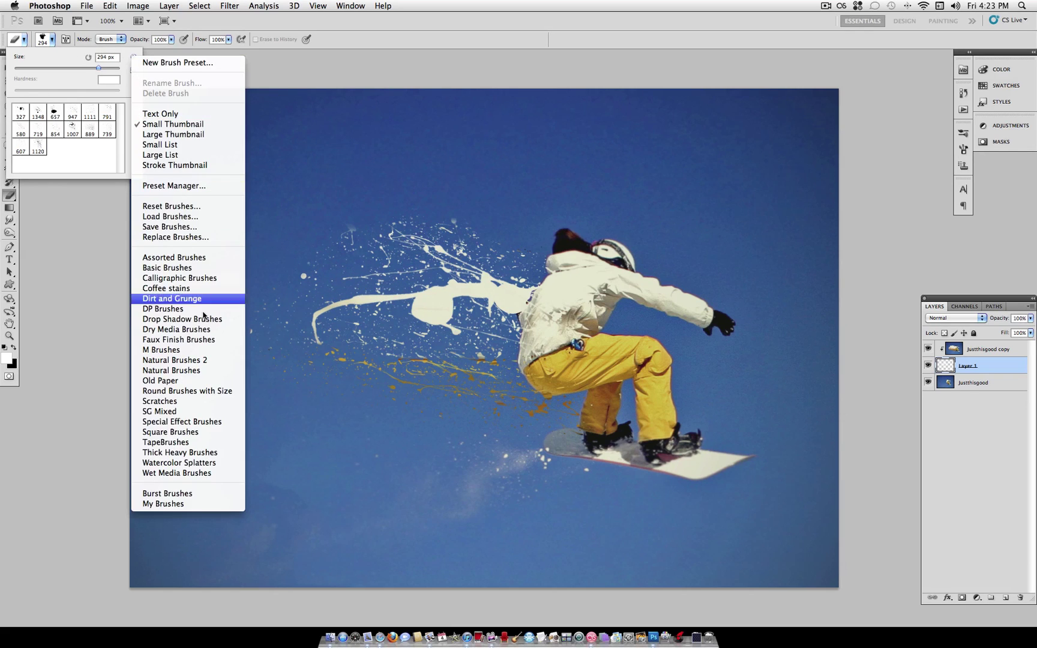
left_click(188, 208)
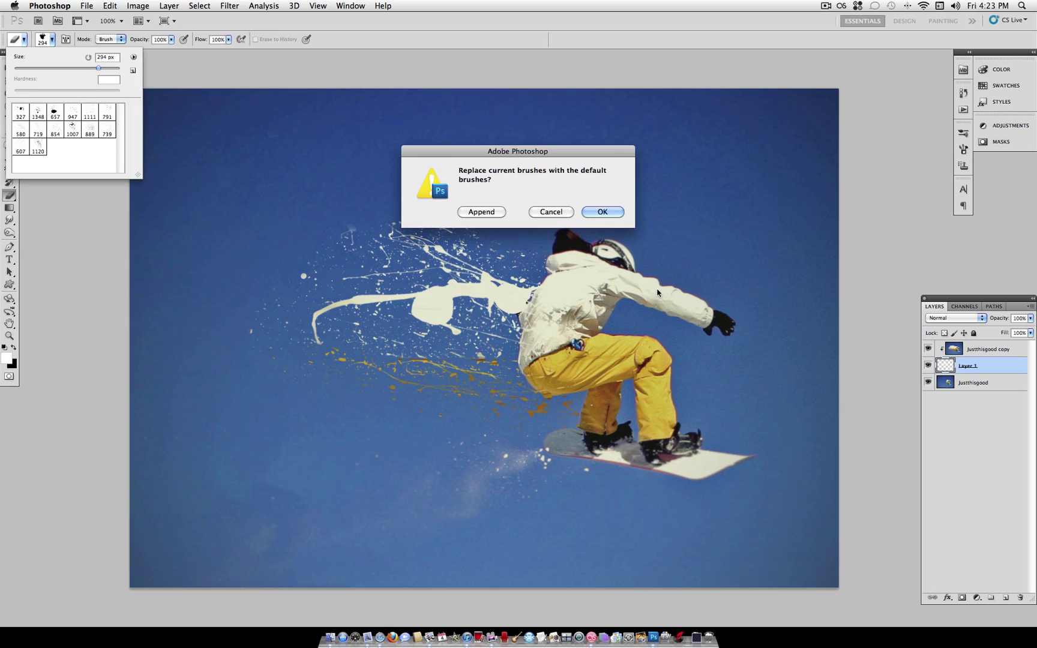
left_click(600, 212)
left_click(55, 112)
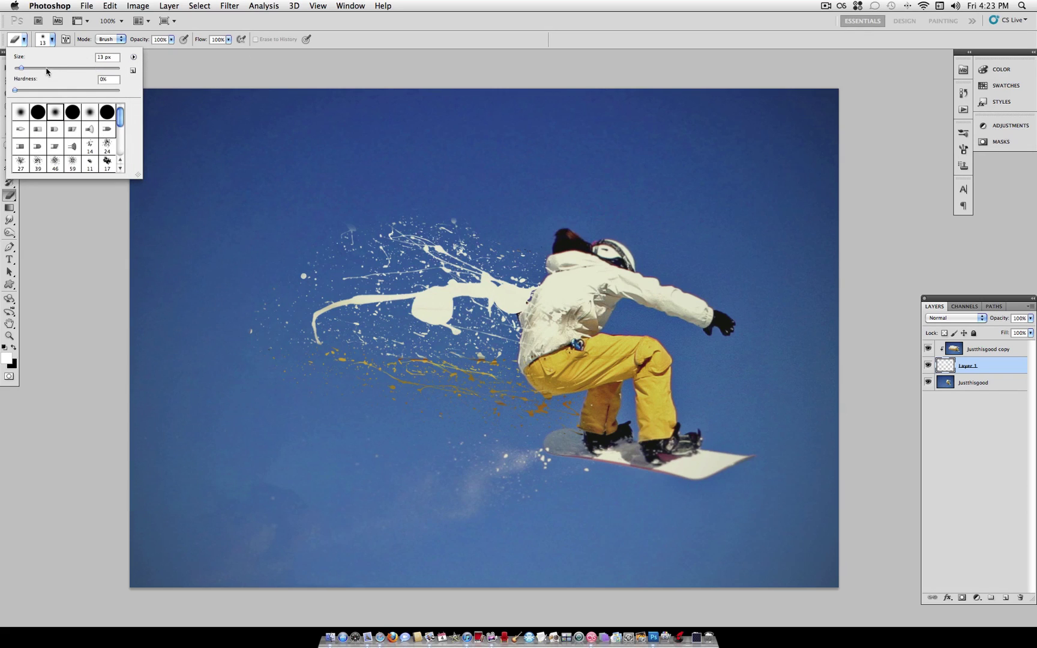
left_click(52, 41)
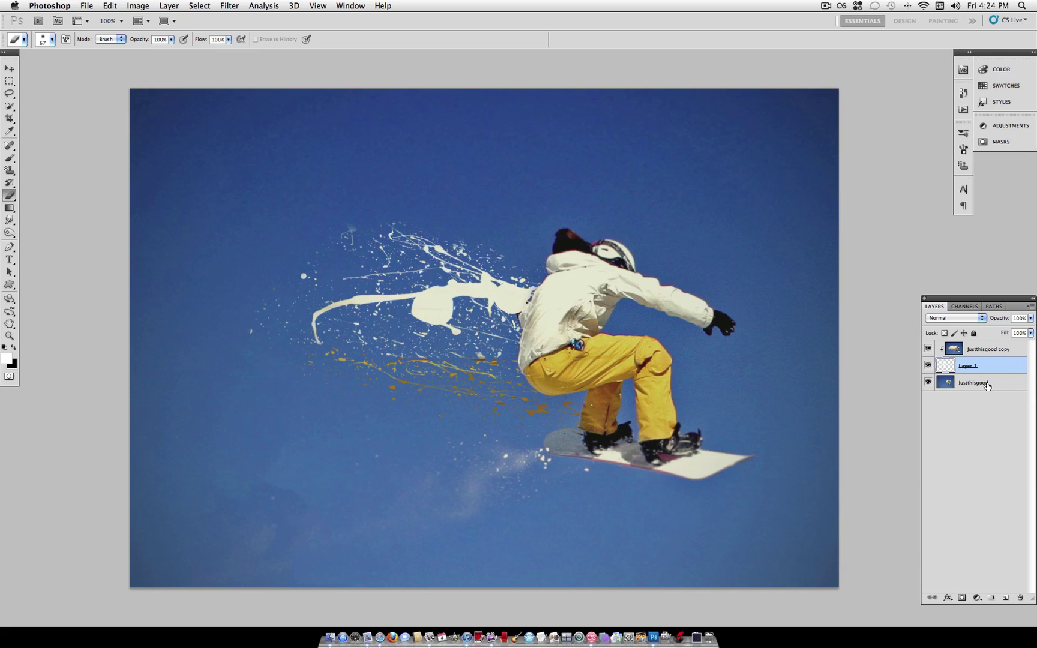
Create a new layer named Layer 2 and place it between Layer 1 and the original Justthisgood layer.
left_click(168, 5)
mouse_move(180, 18)
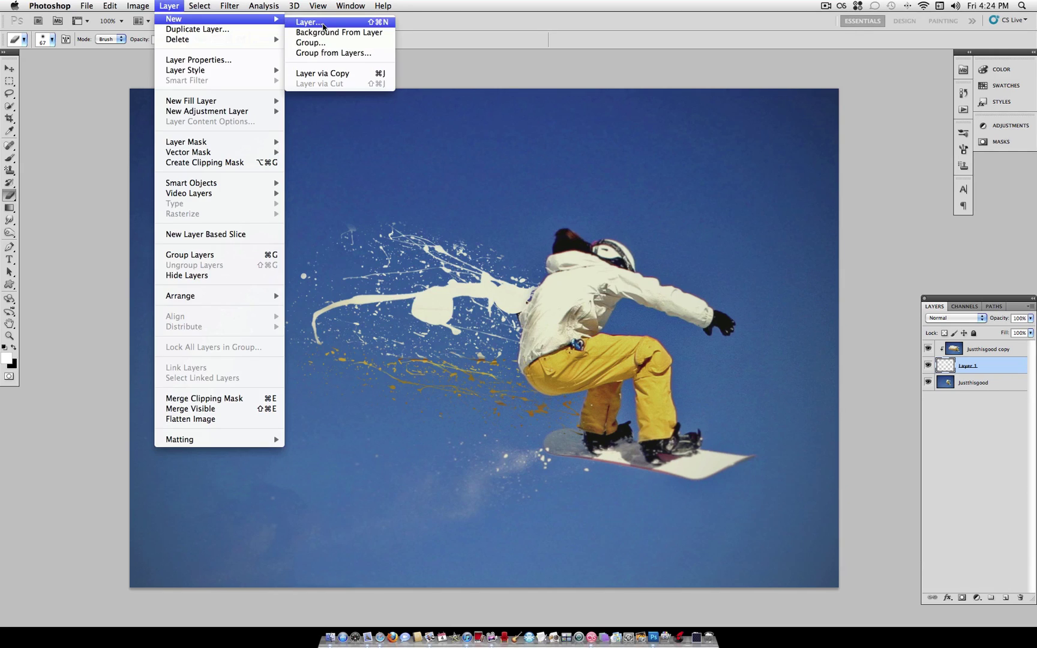
left_click(300, 19)
left_click(634, 280)
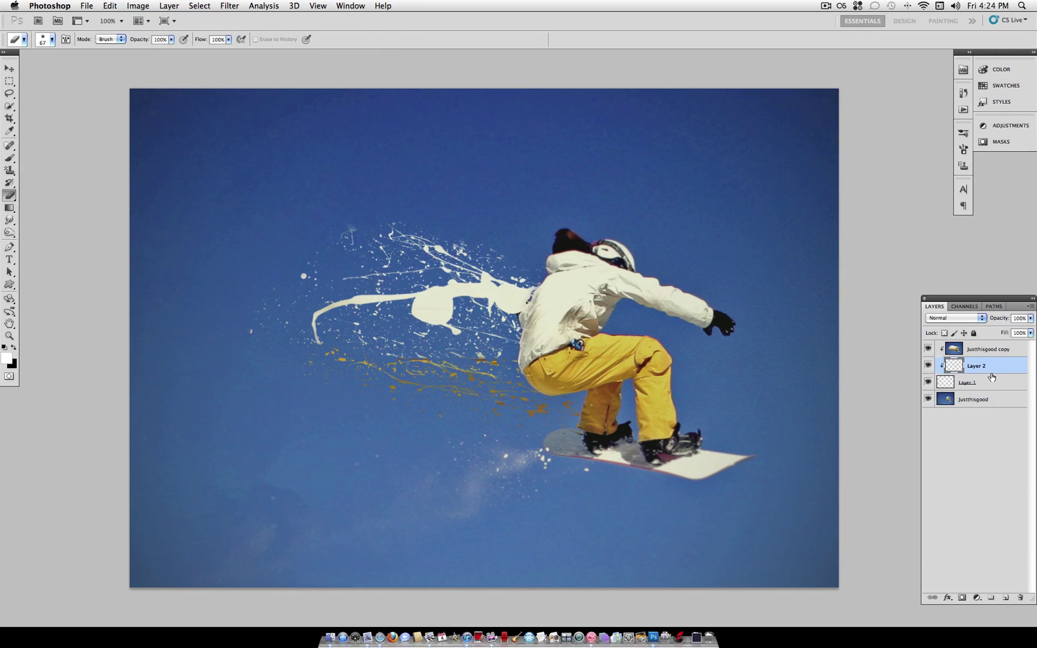
left_click_drag(989, 370, 988, 395)
left_click(977, 401)
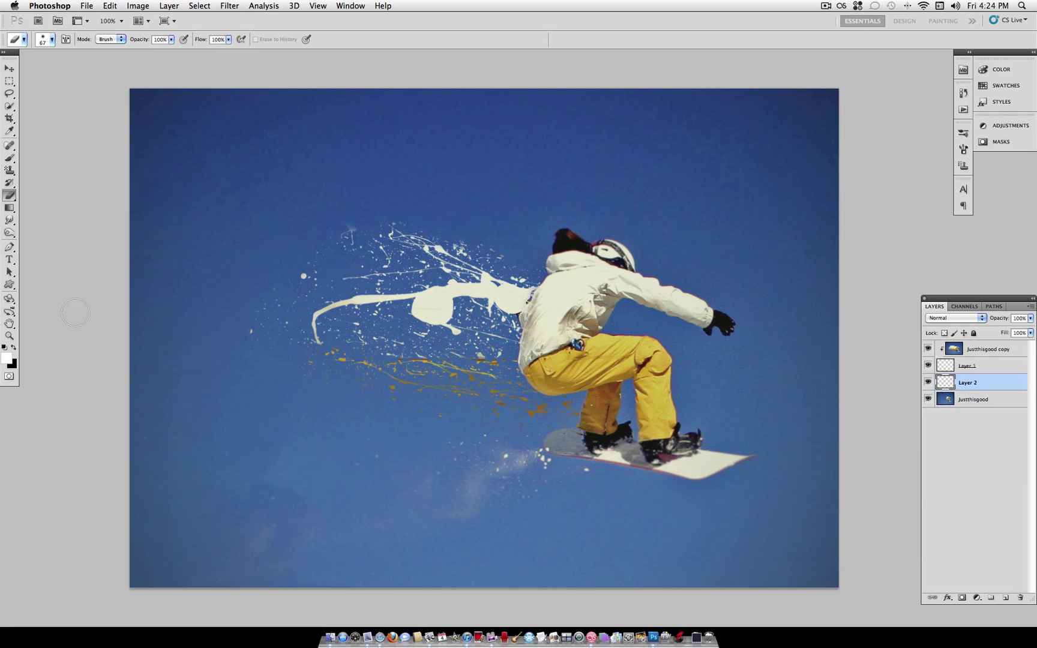
Activate the Brush tool and replace the loaded brushes with the saved splatter brush set.
left_click(9, 158)
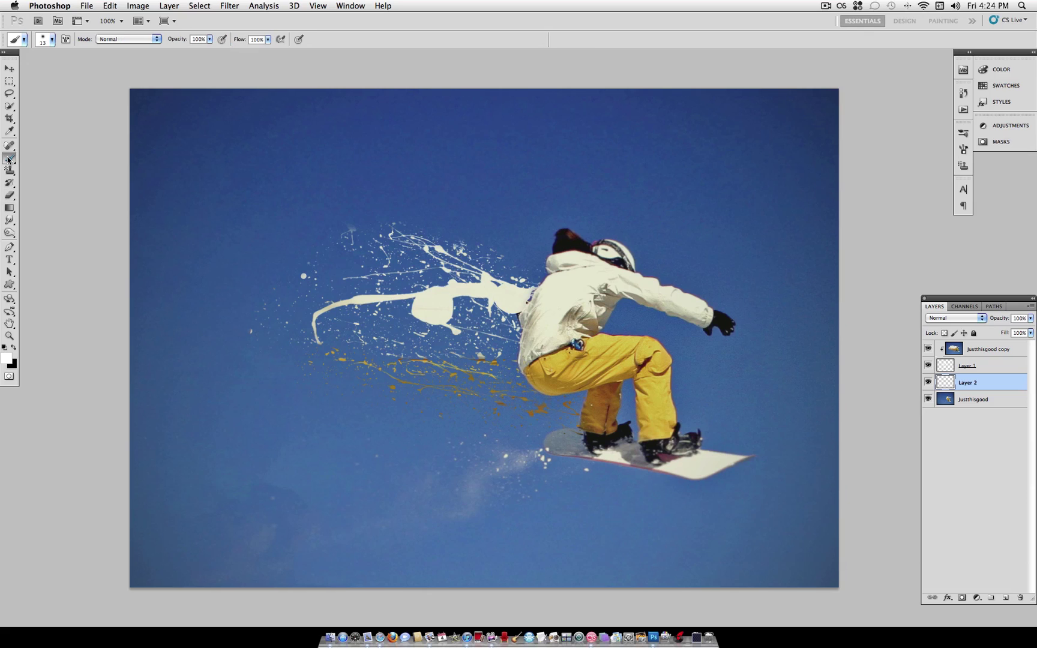
left_click(53, 39)
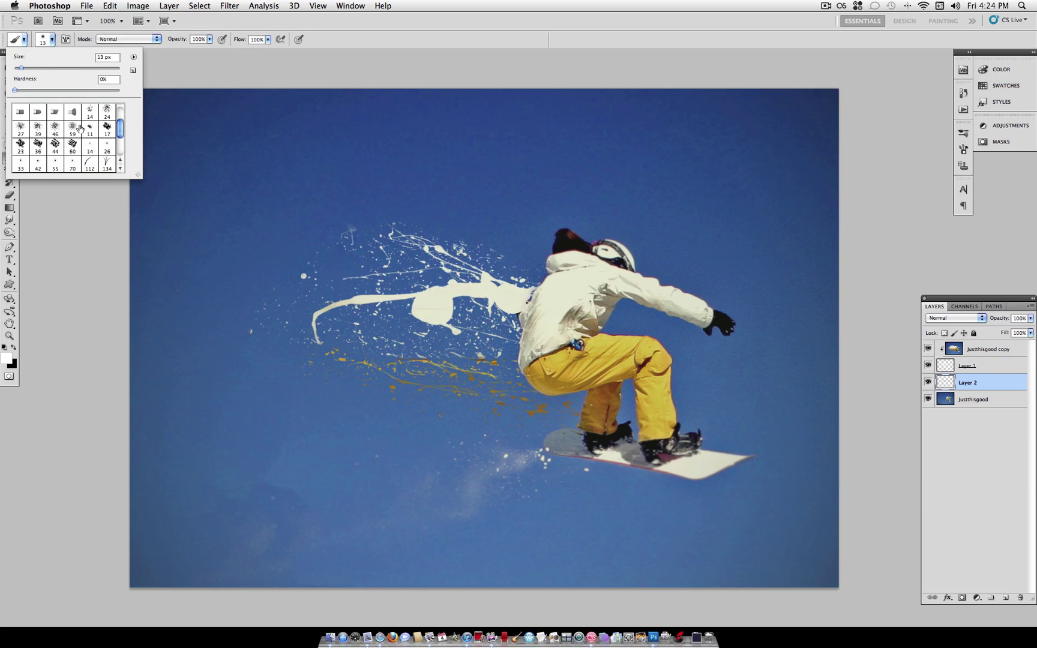
left_click(133, 57)
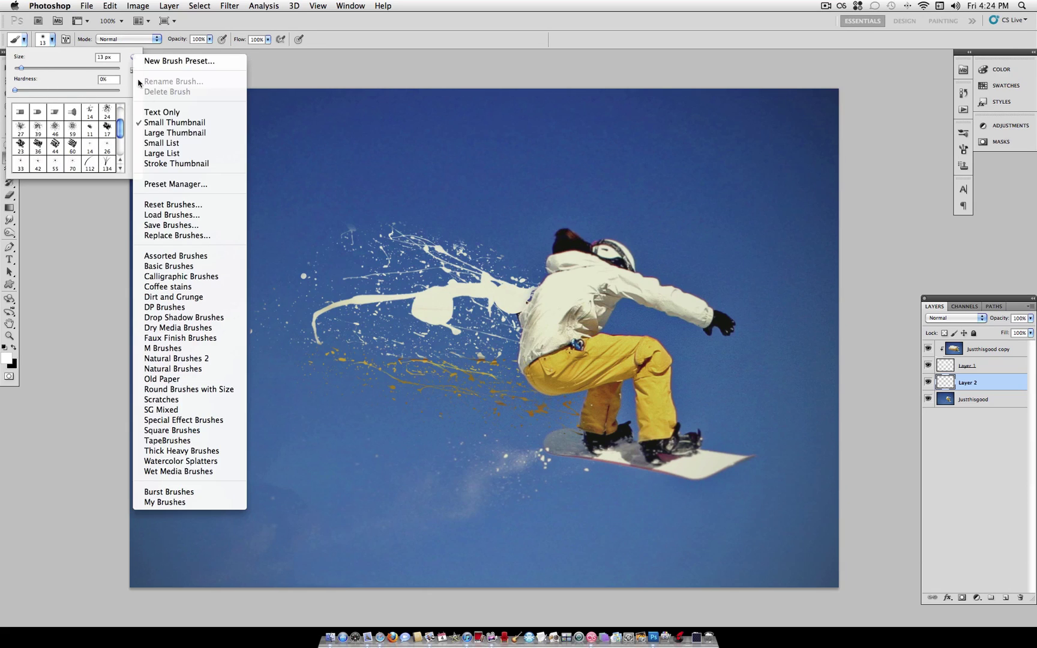
left_click(182, 236)
left_click(491, 346)
left_click(525, 458)
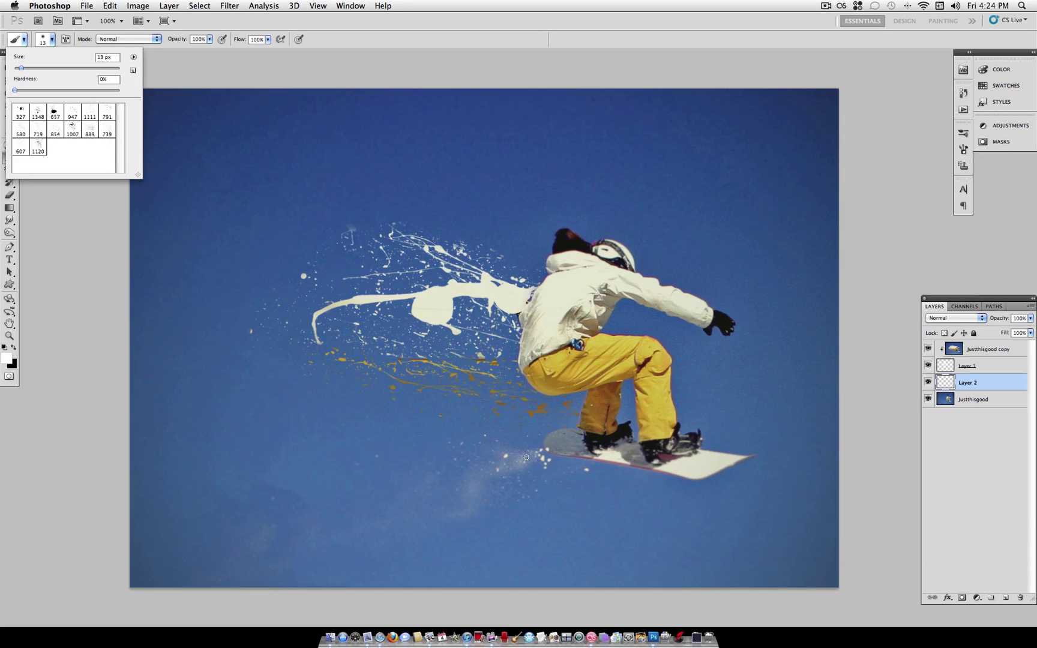
Stamp the 327 px splatter brush in white on Layer 2 over the edge of the jacket's back.
left_click(62, 113)
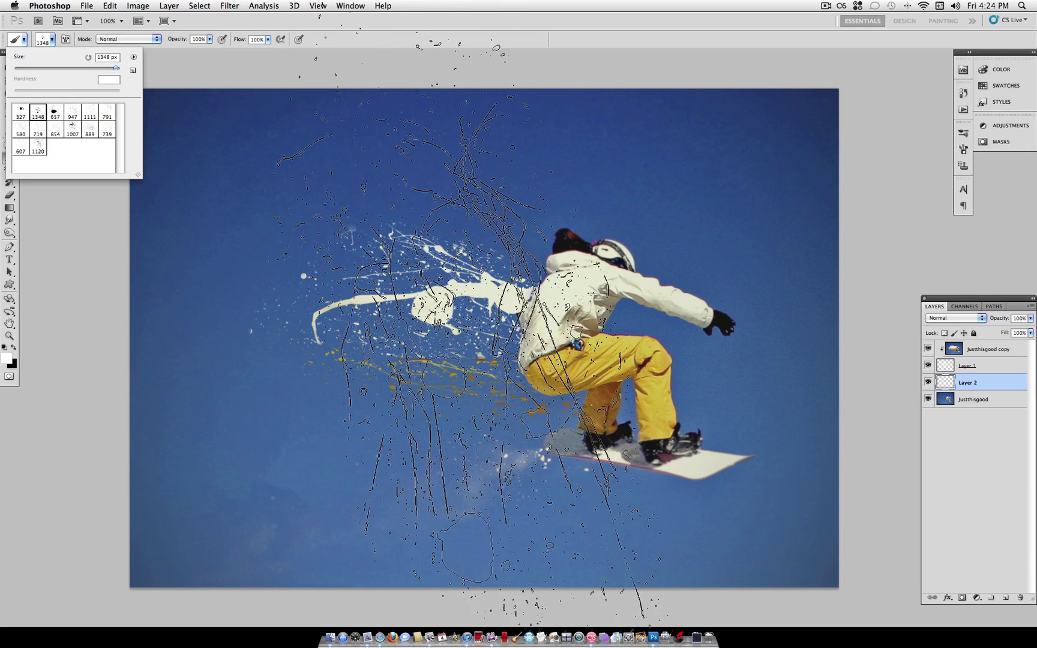
left_click(20, 112)
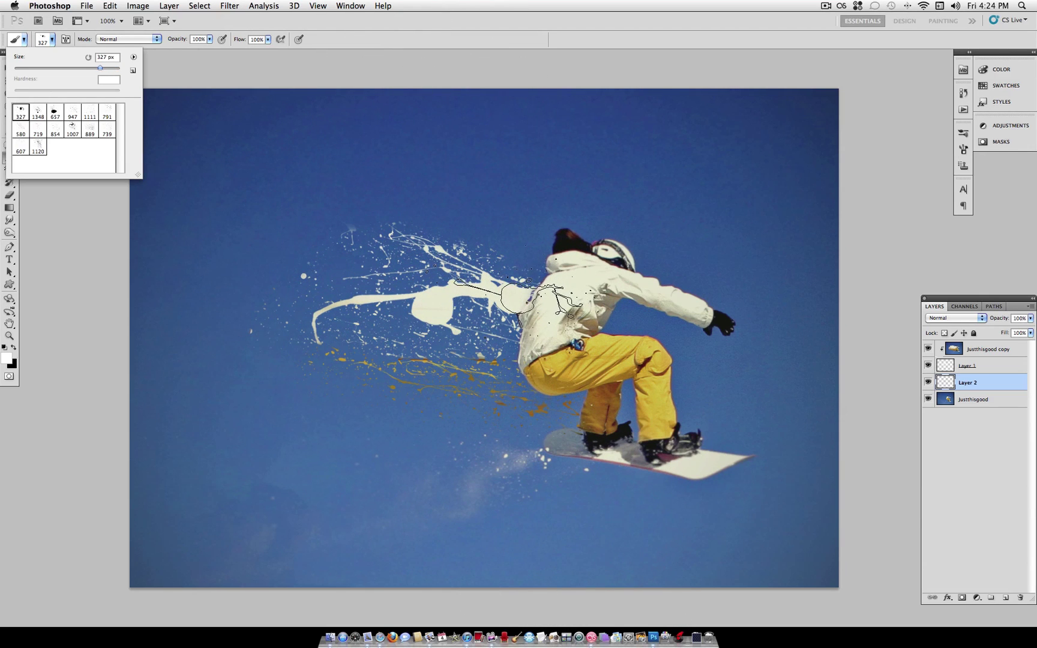
left_click(537, 297)
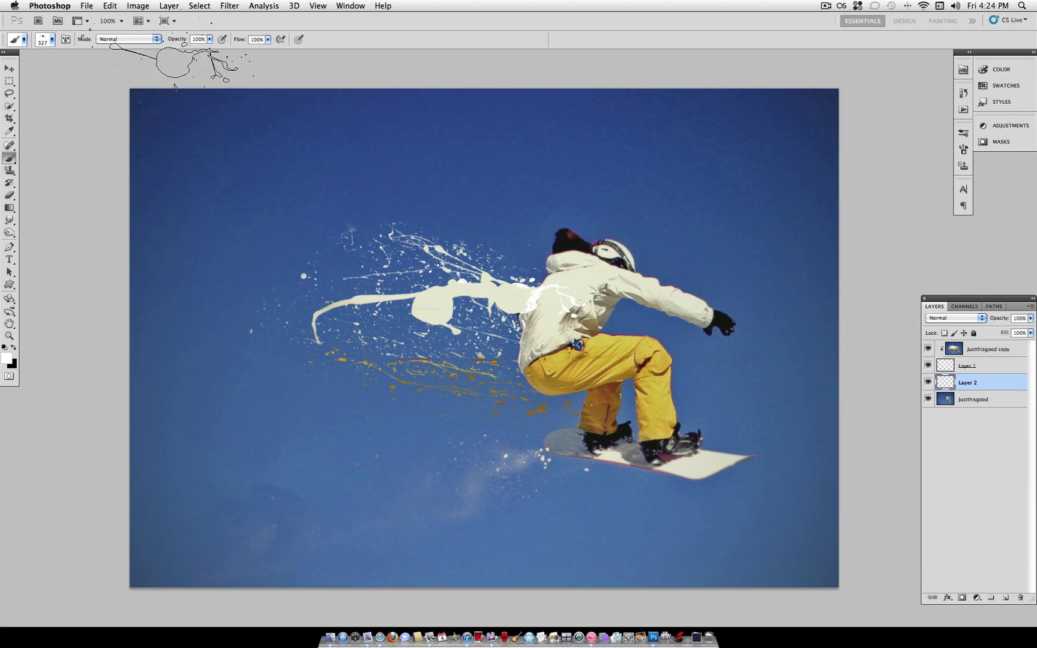
Resize the 1007 px splatter brush to 401 px and stamp it behind the snowboarder's shoulder and over the back of the pants.
left_click(52, 39)
left_click(37, 146)
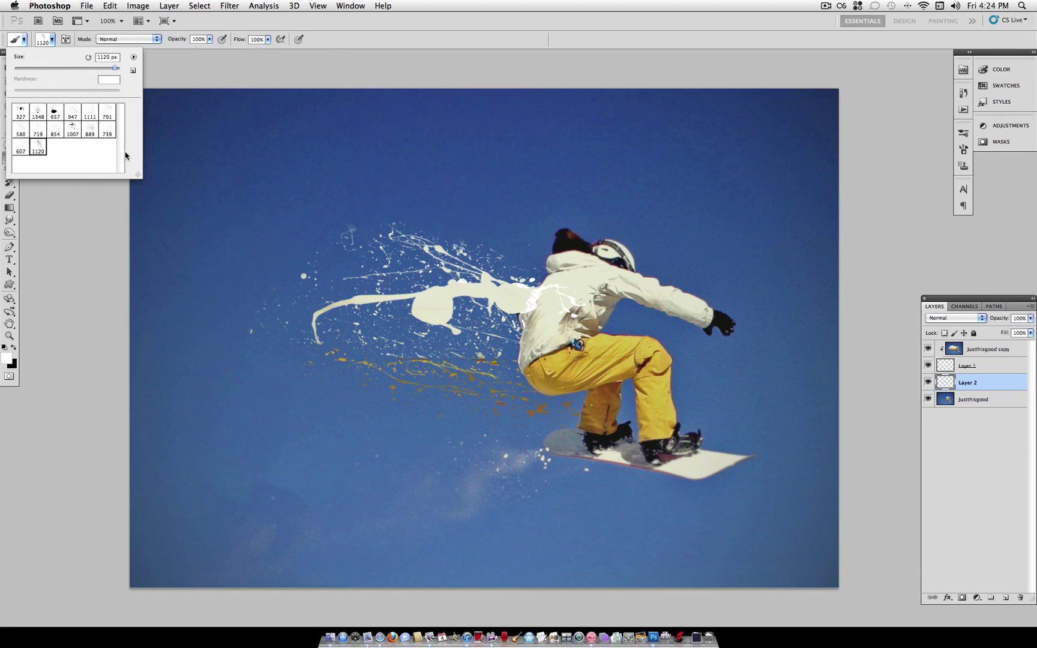
left_click(71, 128)
left_click_drag(111, 70, 103, 71)
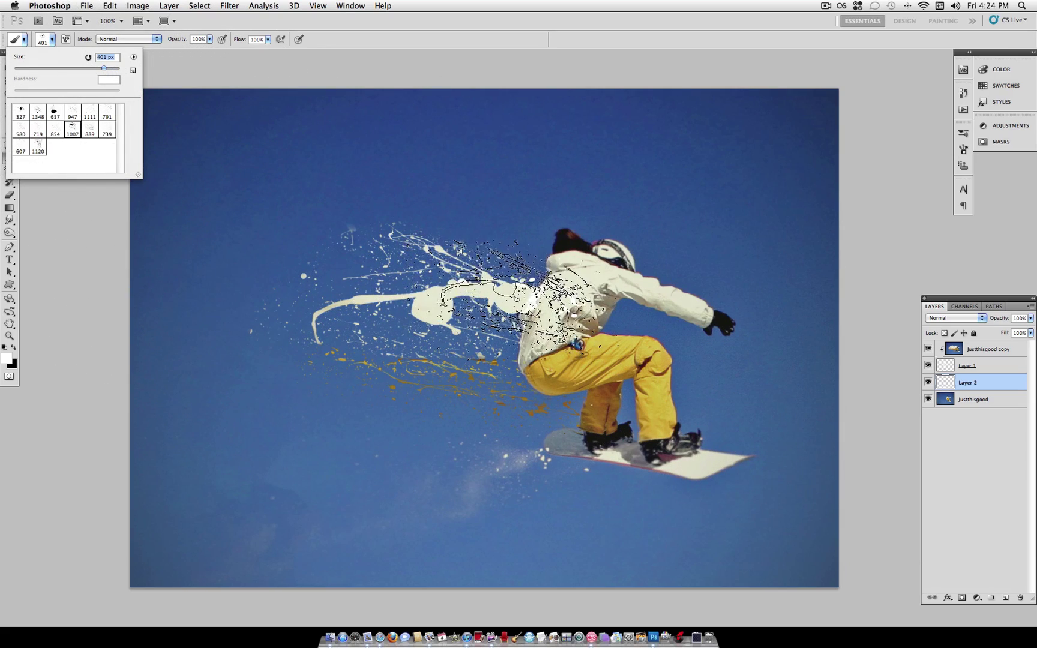
left_click(507, 259)
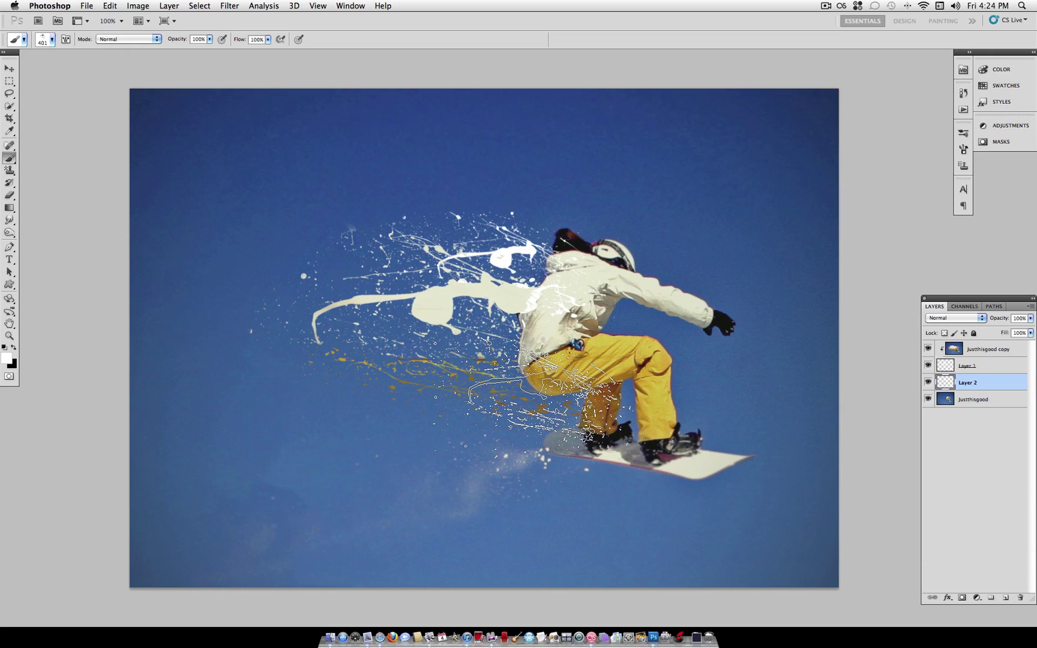
left_click(534, 390)
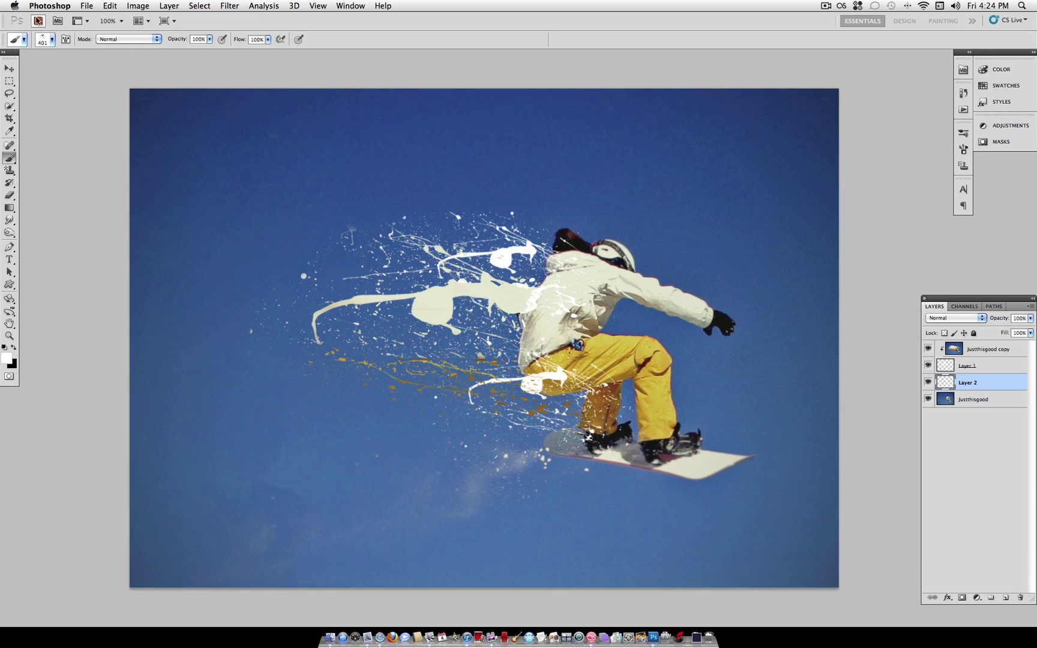
Stamp the 854 px splatter brush once on Layer 2, spreading droplets far out behind the snowboarder.
left_click(53, 39)
left_click(55, 129)
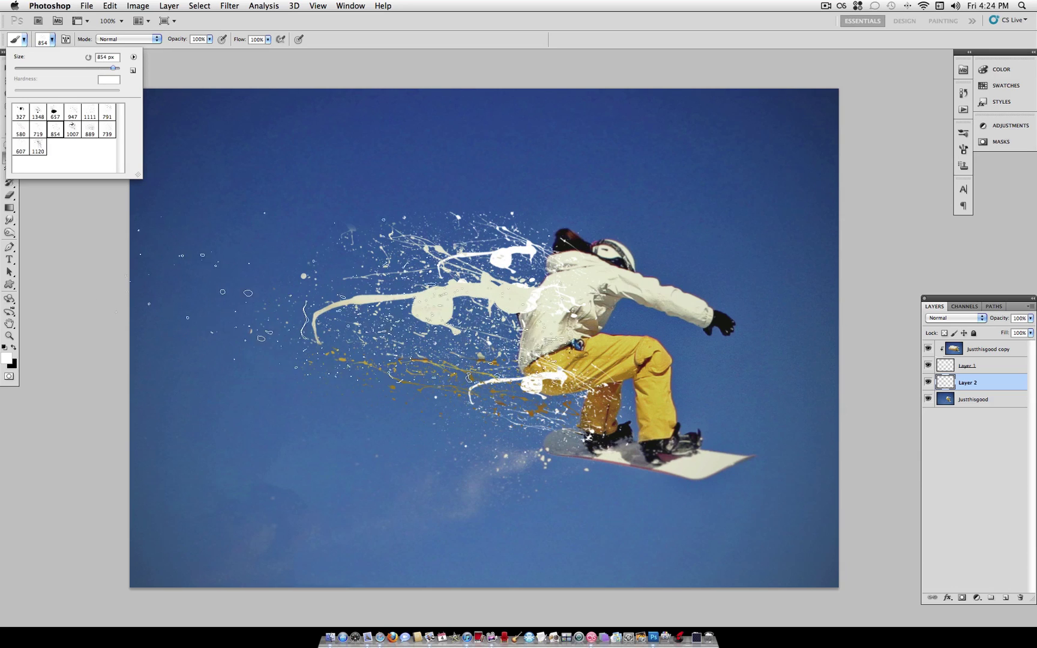
left_click(374, 309)
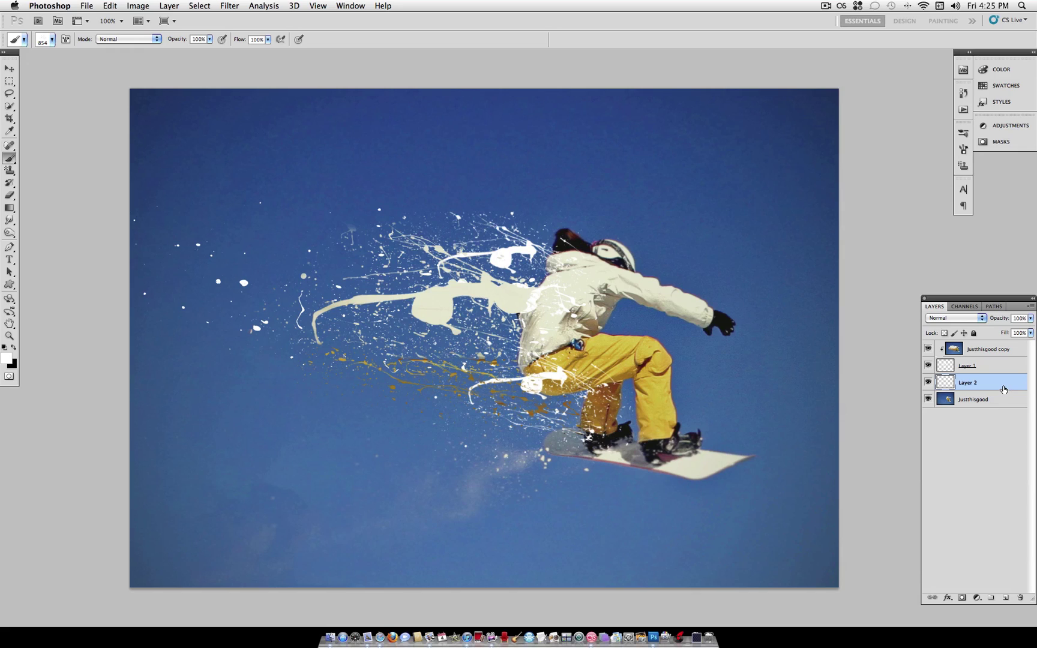
Duplicate the Justthisgood layer, place the copy directly above Layer 2 and clip it to Layer 2.
left_click(984, 405)
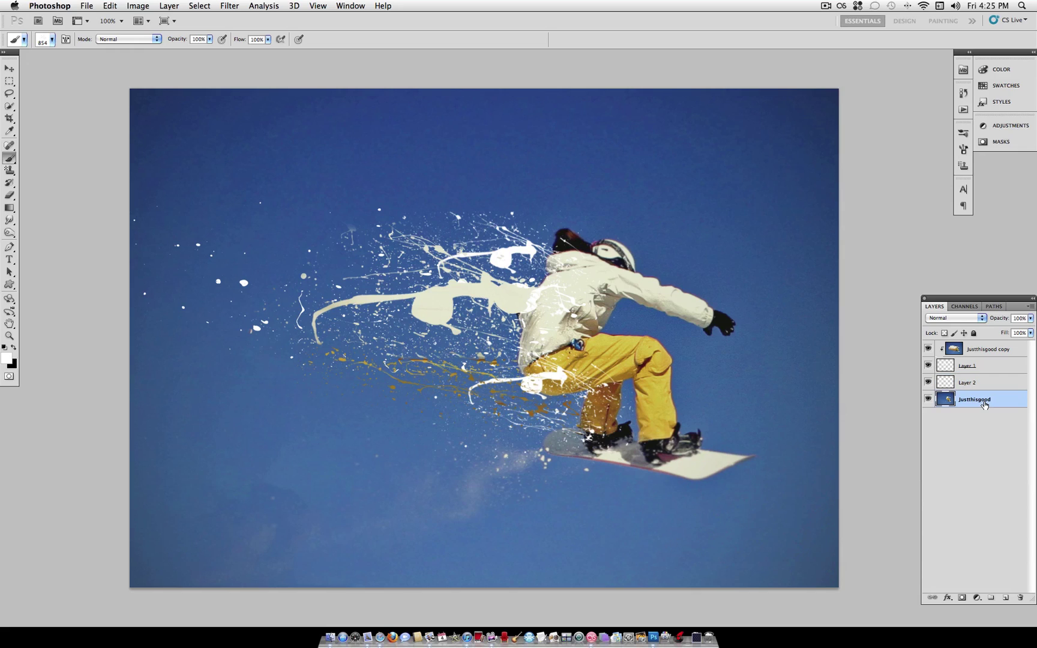
key("super+j")
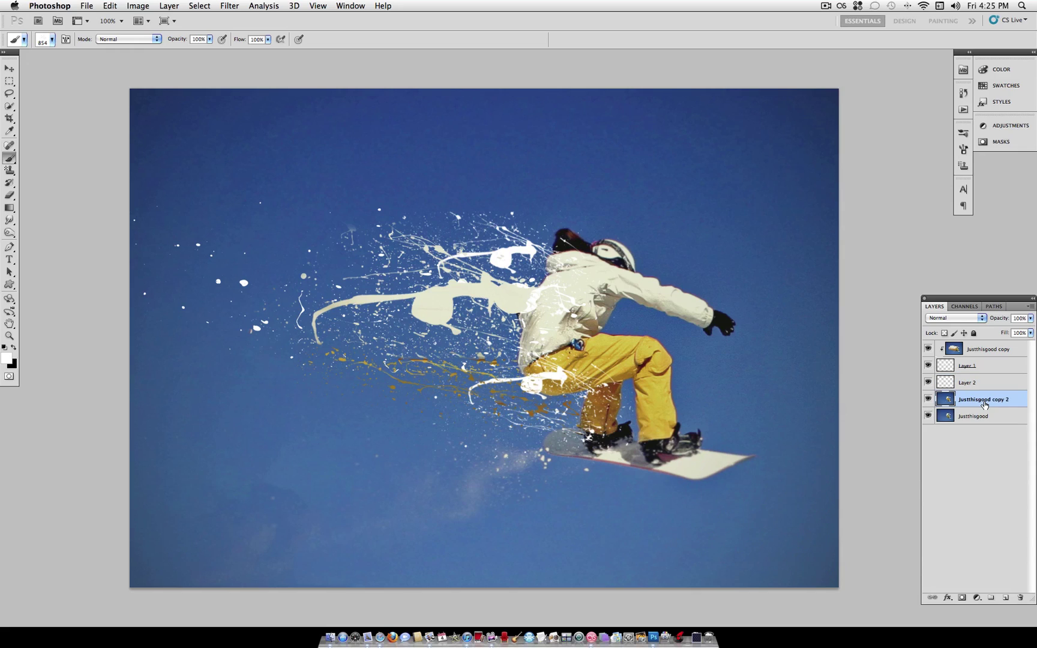
left_click_drag(979, 405, 977, 384)
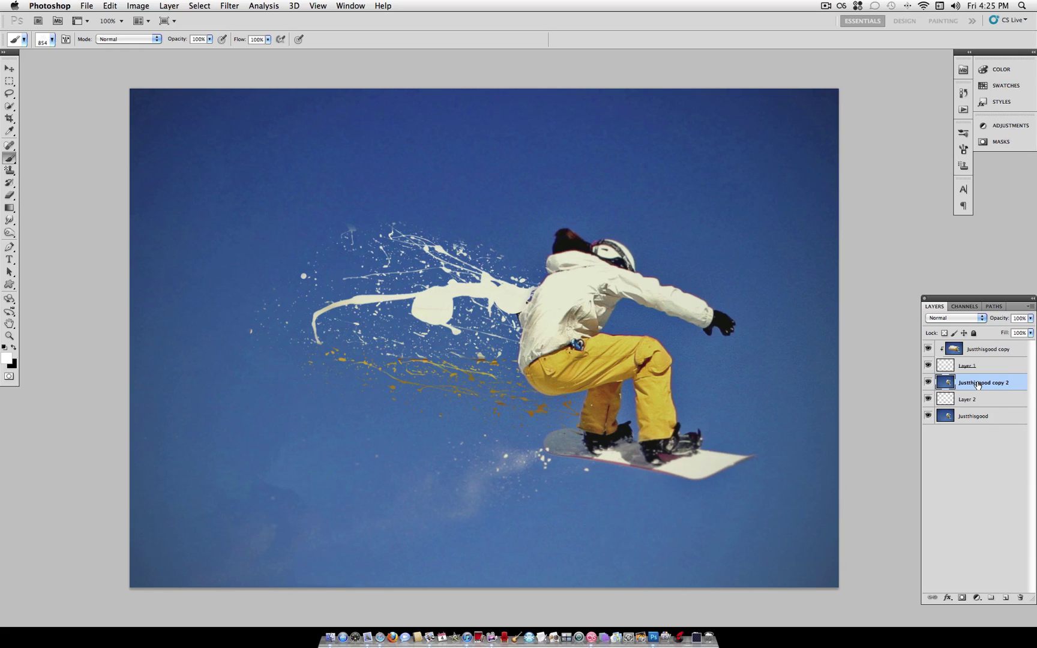
key("super+alt+g")
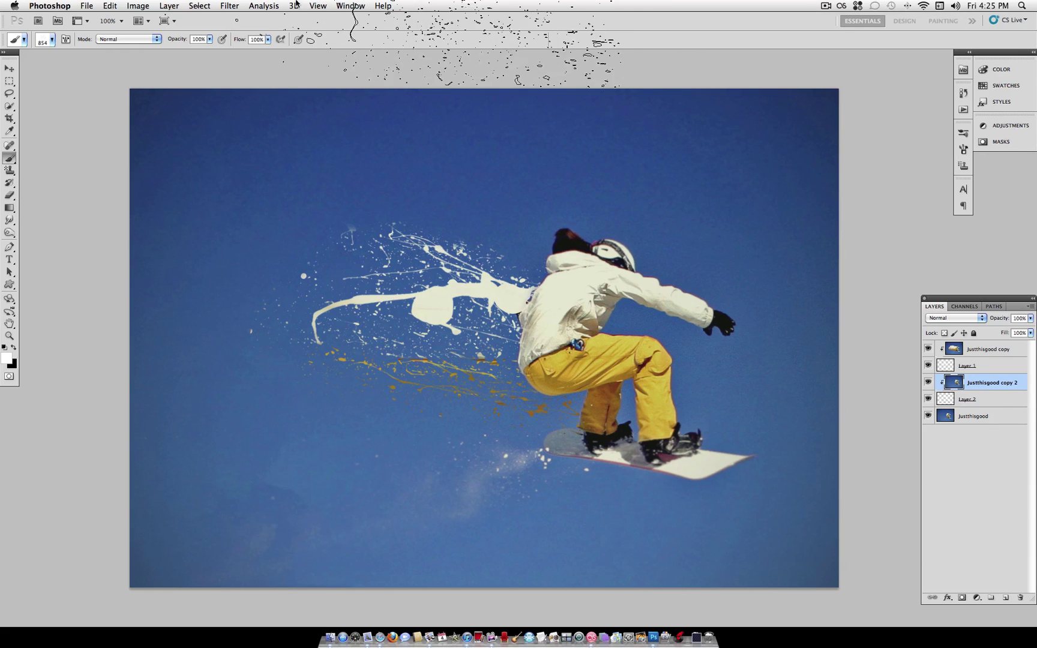
Use Liquify on Justthisgood copy 2 to push the jacket back, pants and board tail inward toward the body, and apply the filter.
left_click(162, 4)
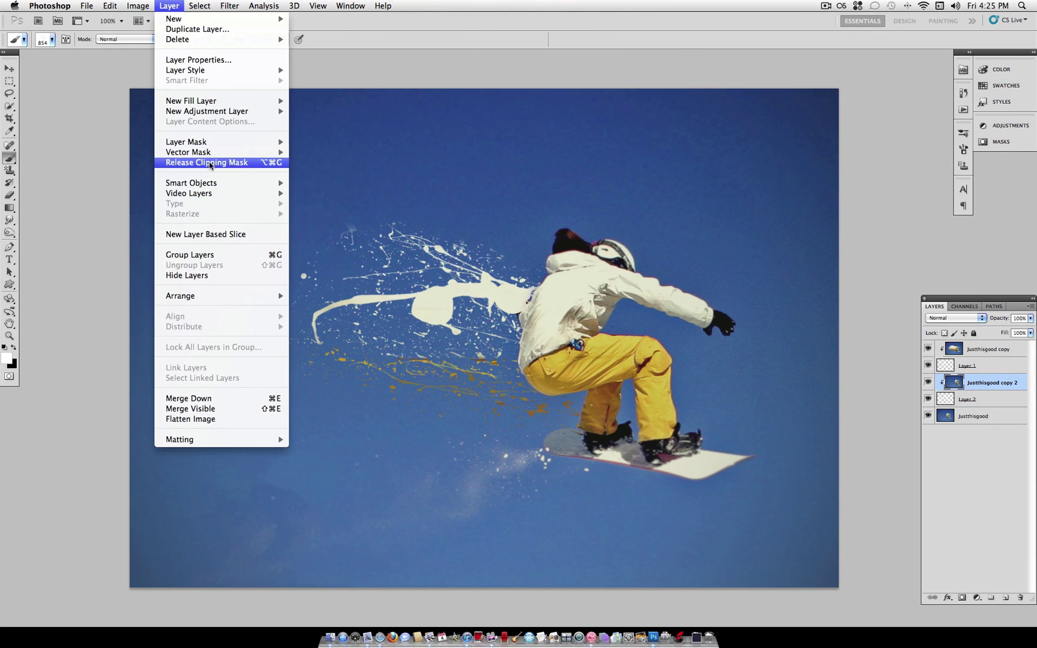
mouse_move(87, 5)
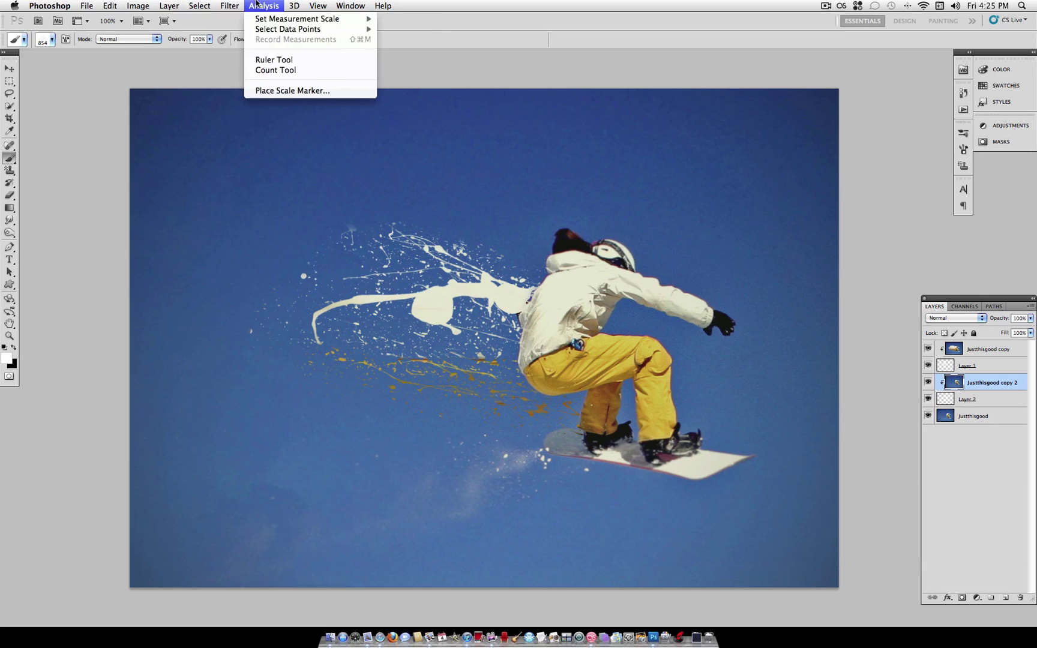
mouse_move(234, 4)
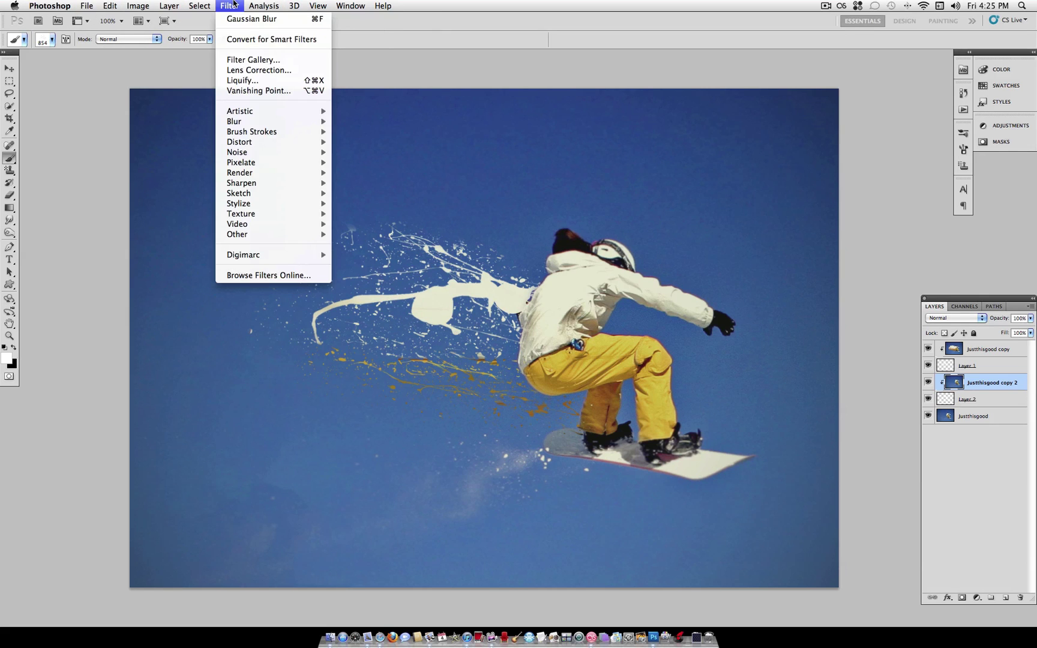
left_click(257, 81)
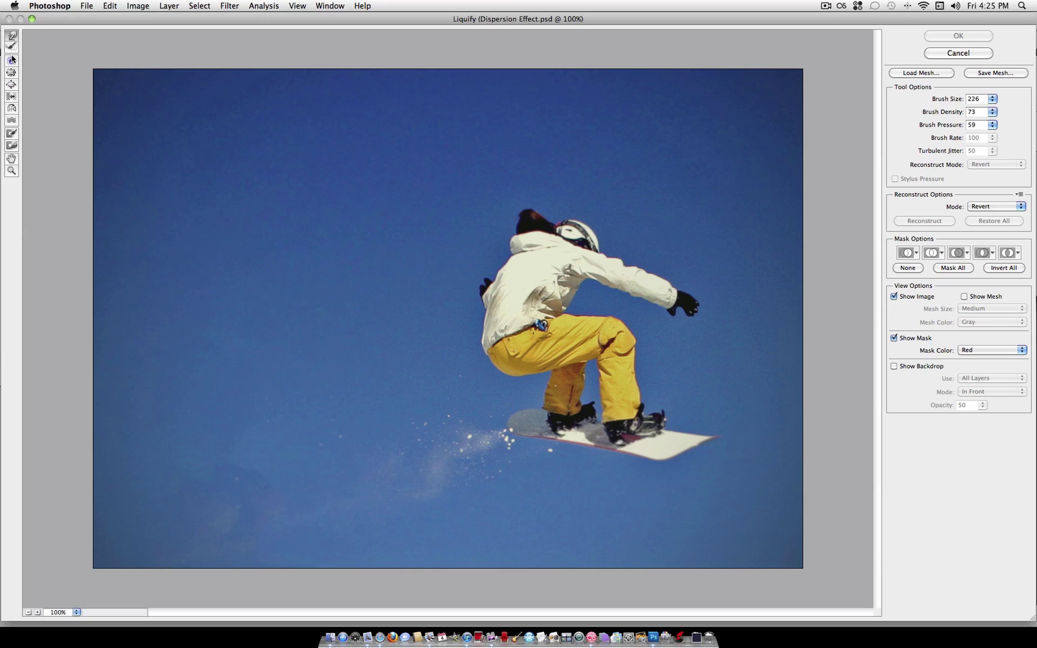
mouse_move(467, 280)
left_mouse_down()
mouse_move(516, 281)
mouse_move(512, 292)
left_mouse_up()
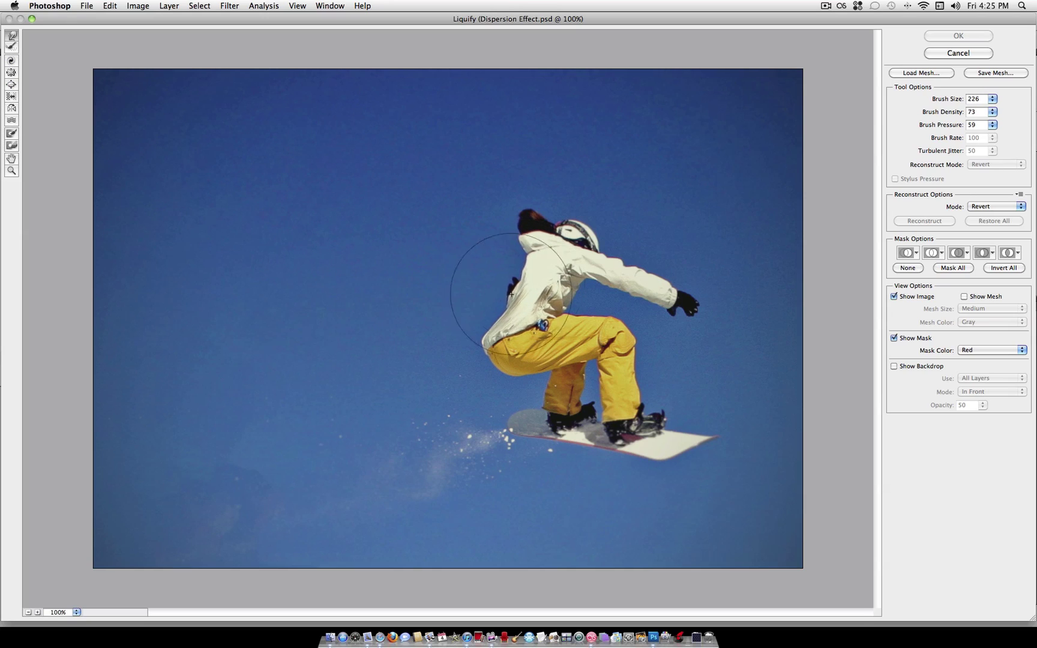
left_click_drag(432, 348, 526, 346)
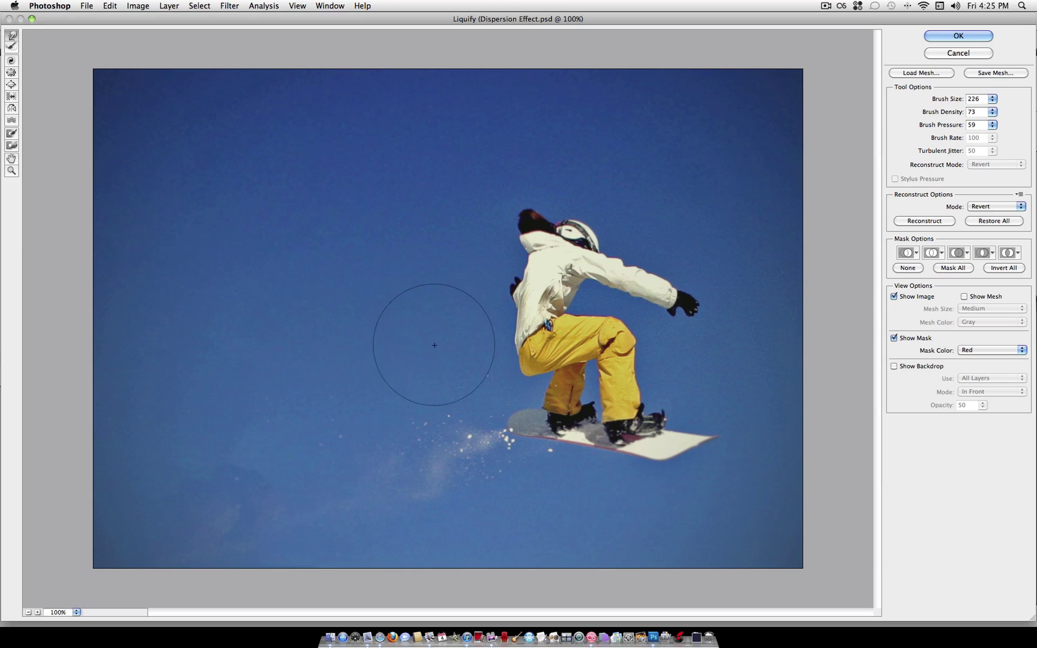
left_click_drag(433, 346, 532, 348)
left_click_drag(460, 424, 528, 415)
mouse_move(473, 294)
left_mouse_down()
mouse_move(479, 250)
mouse_move(505, 238)
mouse_move(474, 389)
mouse_move(520, 385)
mouse_move(505, 426)
mouse_move(513, 438)
left_mouse_up()
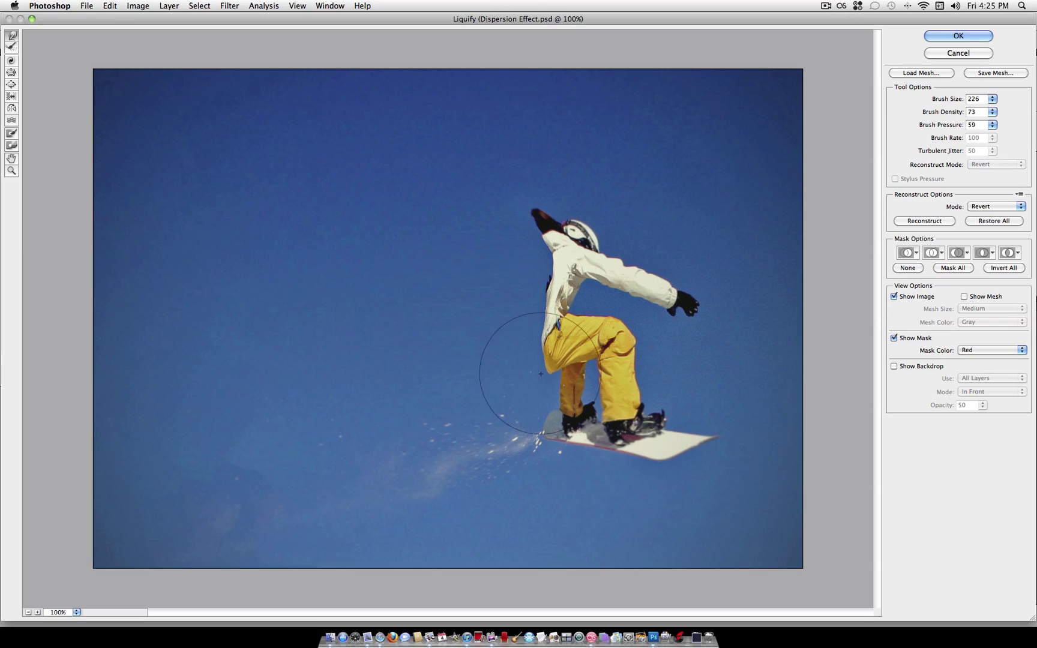
left_click(979, 40)
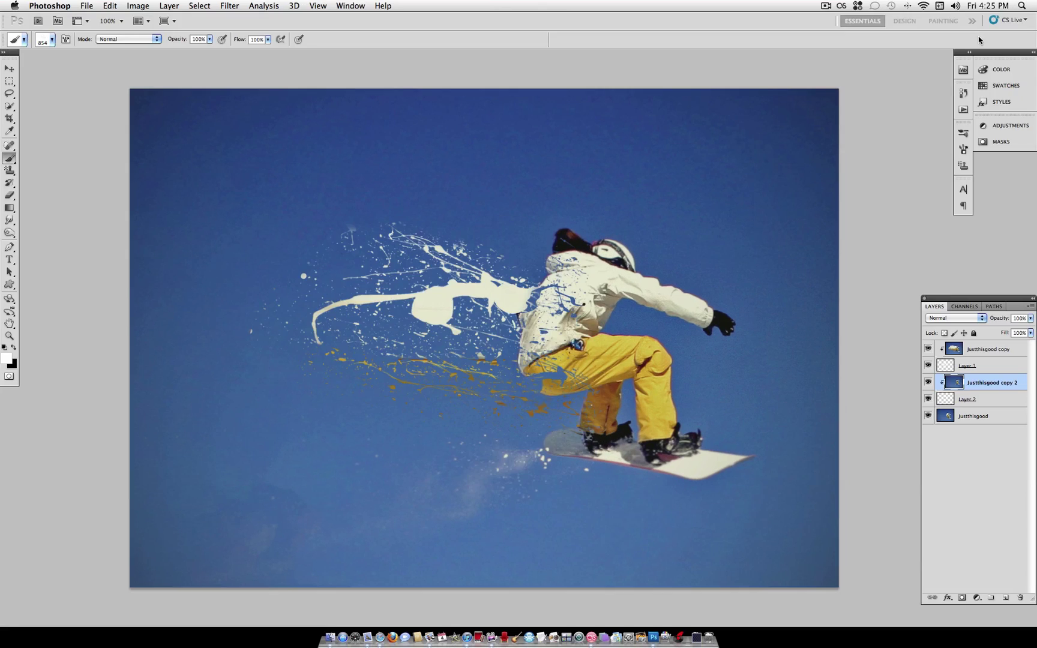
Erase unwanted splatters on Layer 2 with the 67 px Eraser, from the jacket's upper back down to the snowboard tail.
scroll(527, 414, "down", 1)
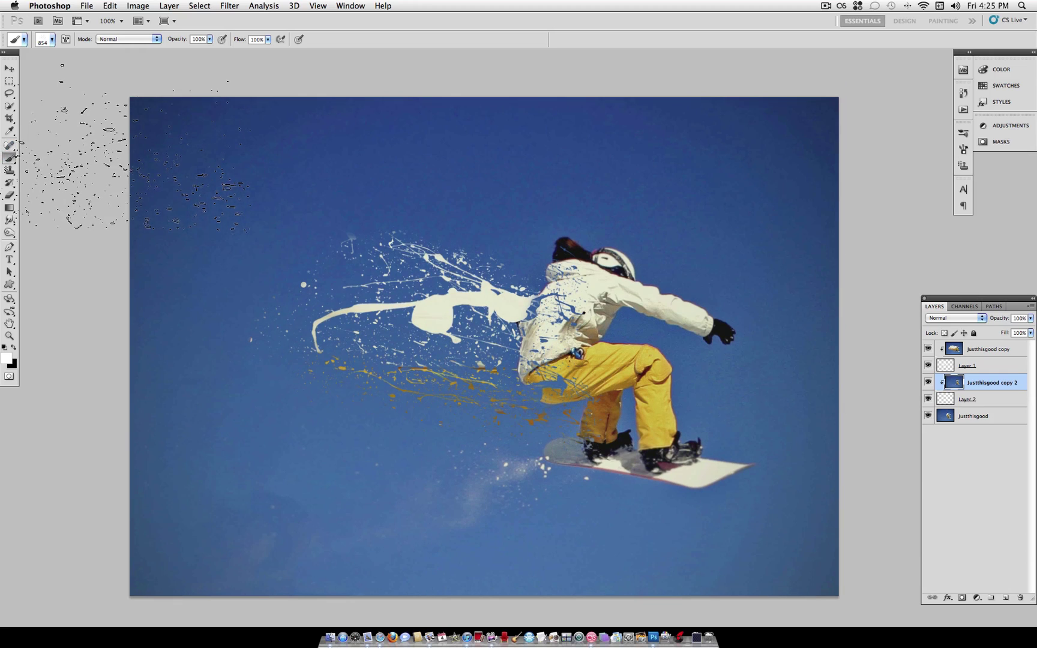
scroll(66, 126, "up", 2)
left_click(958, 400)
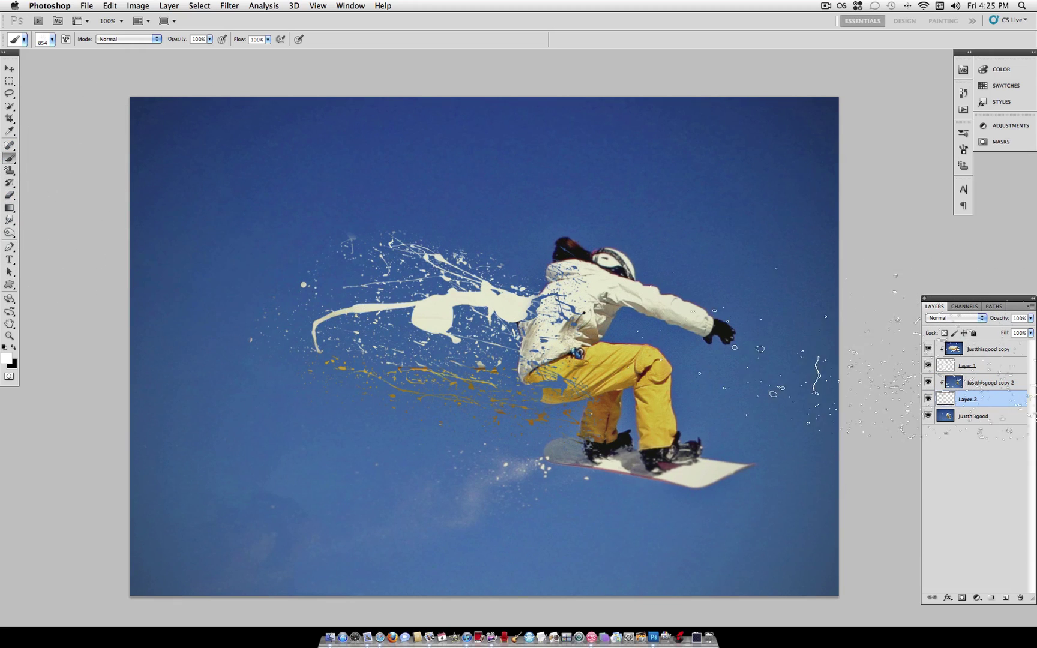
left_click(9, 195)
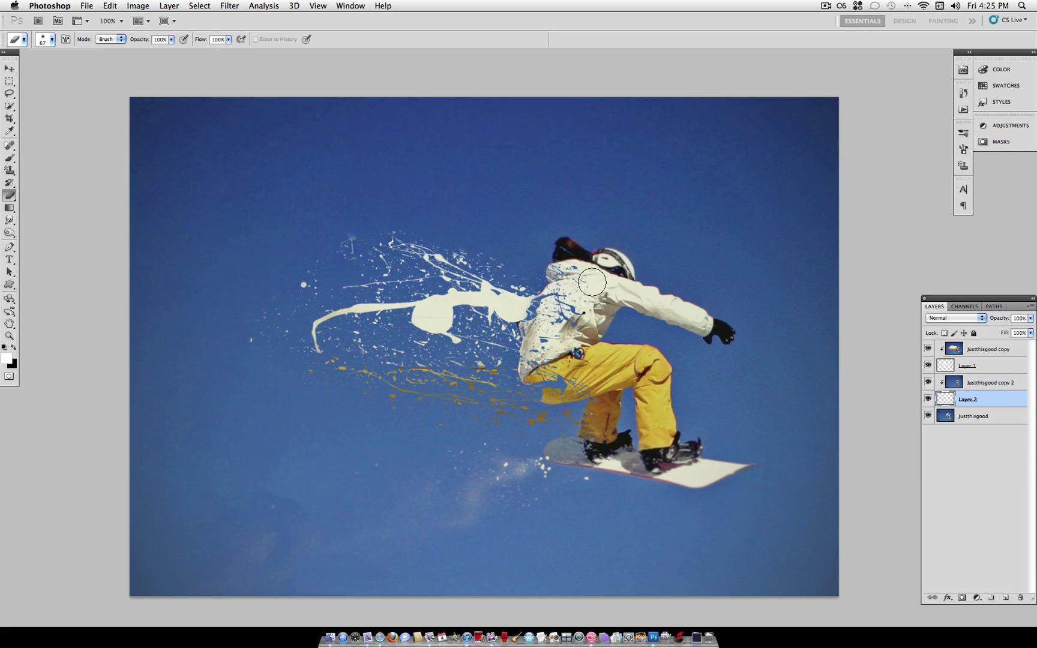
mouse_move(592, 264)
left_mouse_down()
mouse_move(543, 263)
mouse_move(576, 257)
mouse_move(596, 294)
mouse_move(589, 311)
mouse_move(574, 306)
mouse_move(594, 306)
mouse_move(584, 364)
mouse_move(582, 323)
mouse_move(580, 370)
mouse_move(557, 365)
mouse_move(583, 381)
mouse_move(544, 361)
mouse_move(560, 375)
mouse_move(609, 380)
mouse_move(557, 375)
mouse_move(625, 427)
mouse_move(603, 453)
mouse_move(610, 405)
mouse_move(612, 446)
mouse_move(572, 478)
mouse_move(533, 471)
left_mouse_up()
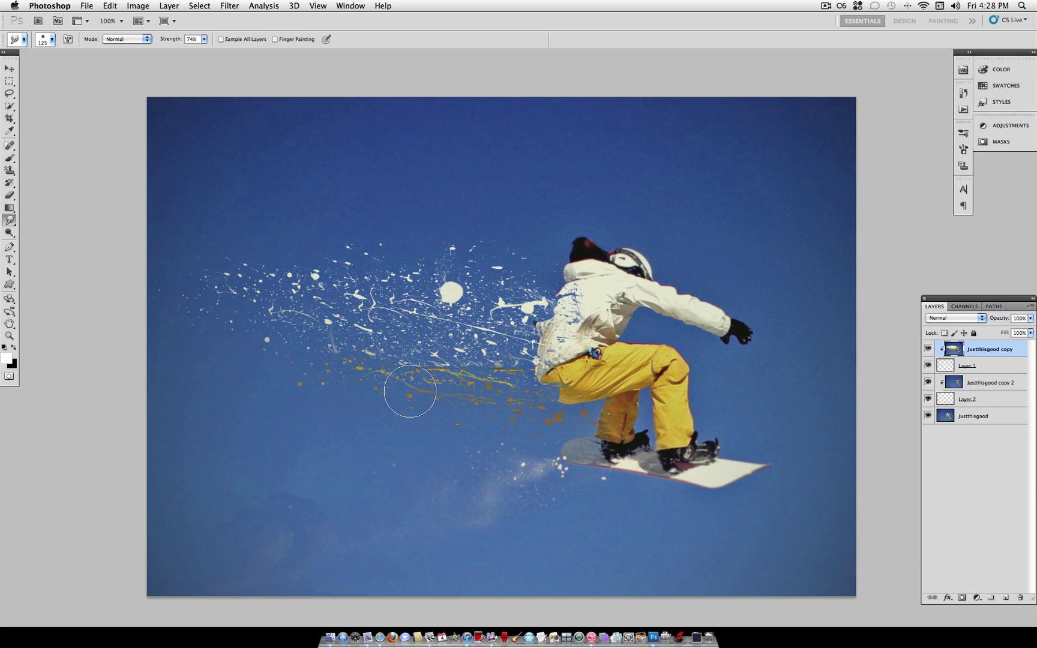
Set the splatter brush size to 91 px and stamp it on Layer 1 just behind the jacket's back.
left_click(9, 159)
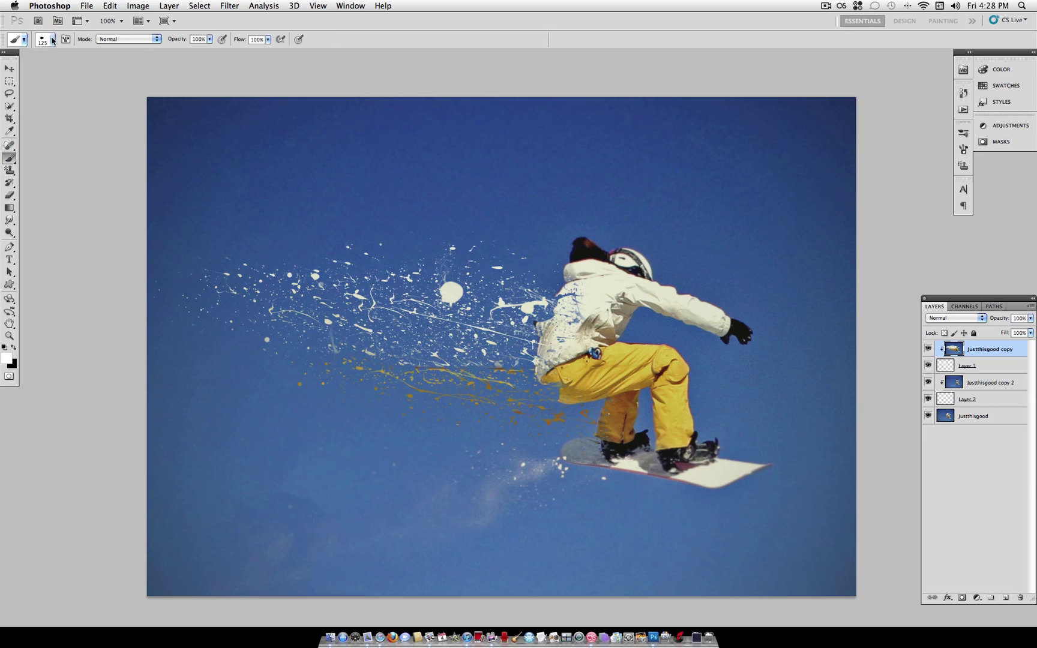
left_click(52, 39)
left_click_drag(74, 68, 62, 67)
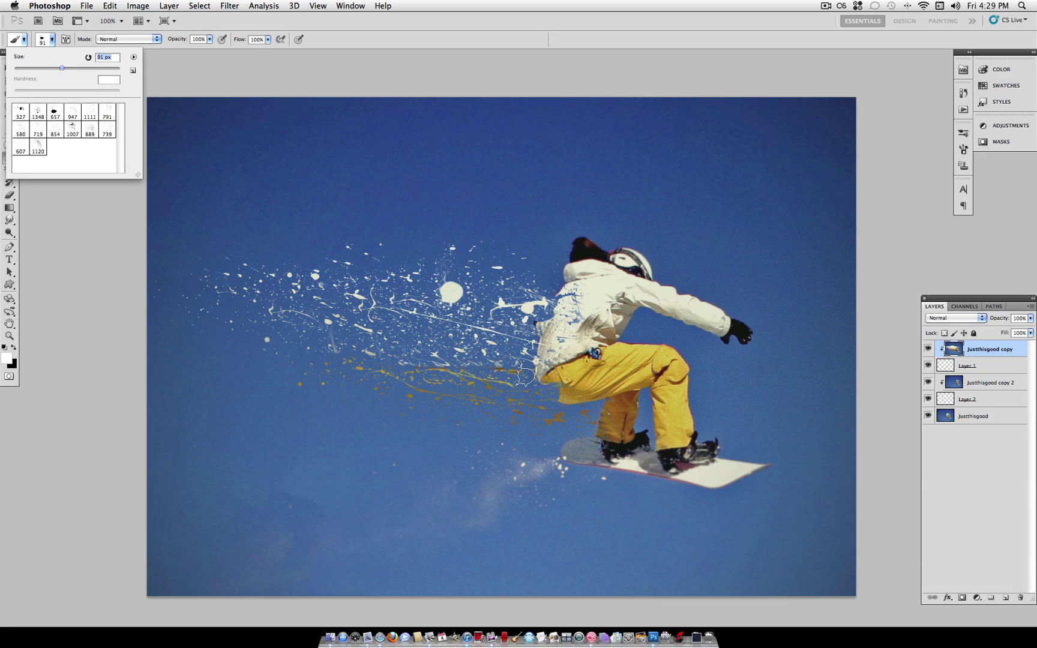
left_click(523, 347)
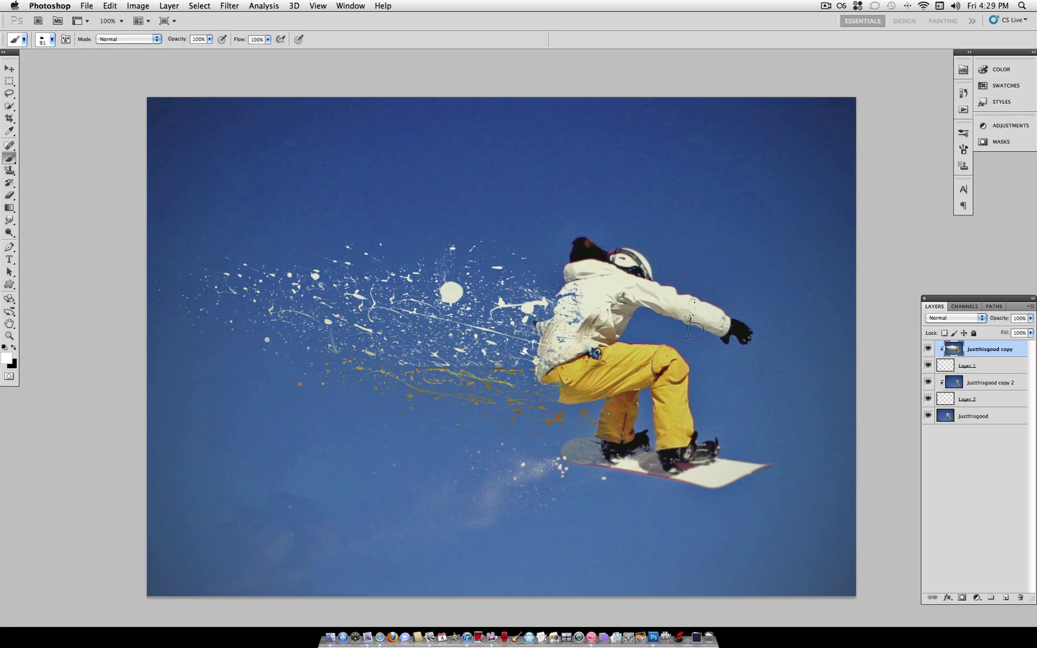
left_click(962, 370)
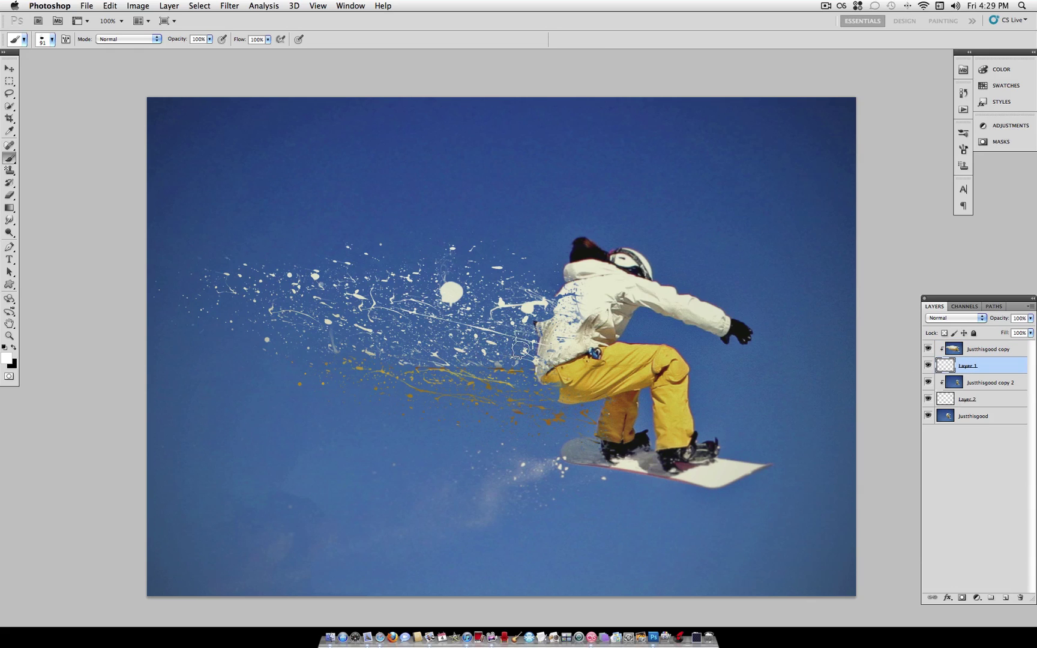
left_click(533, 307)
Choose the 1348 px splatter brush tip and set its size to 68 px.
left_click(52, 40)
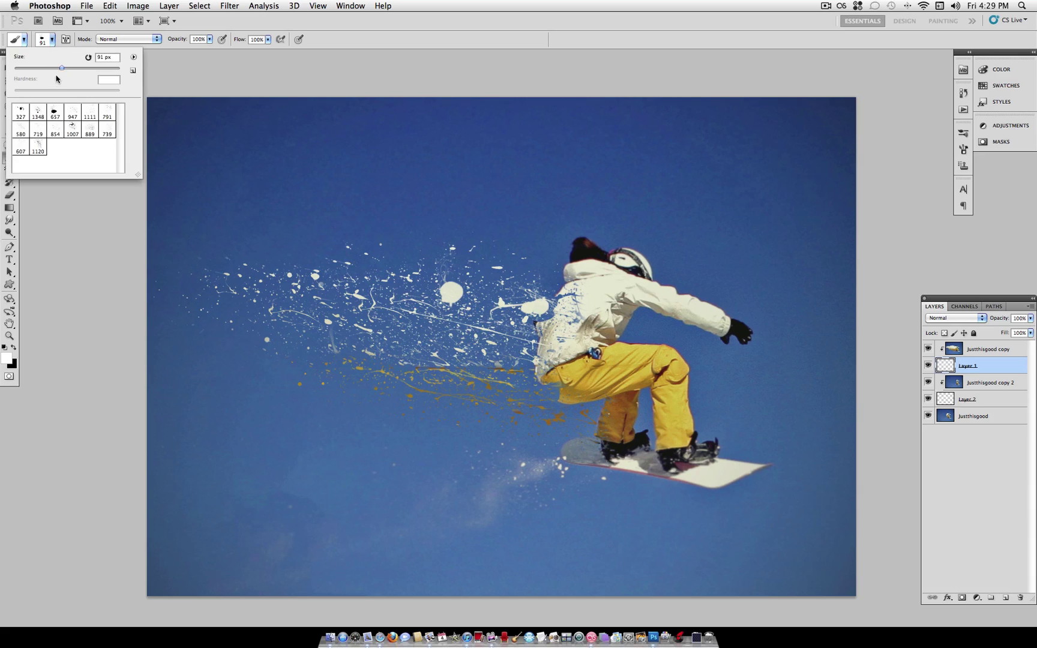
left_click(38, 114)
left_click_drag(87, 69, 51, 67)
left_click(53, 39)
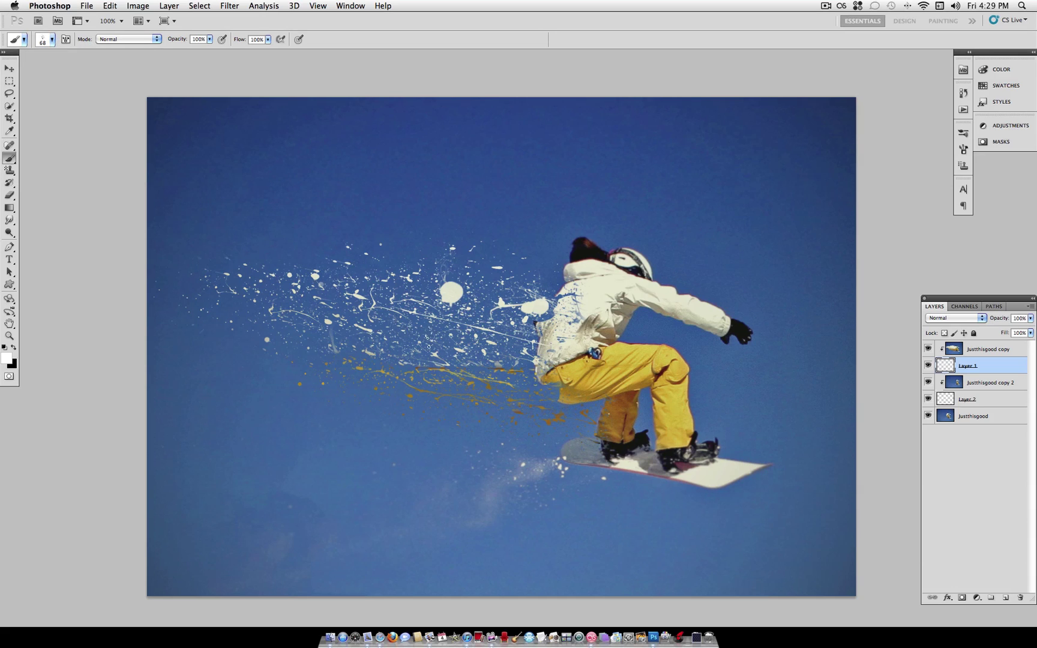